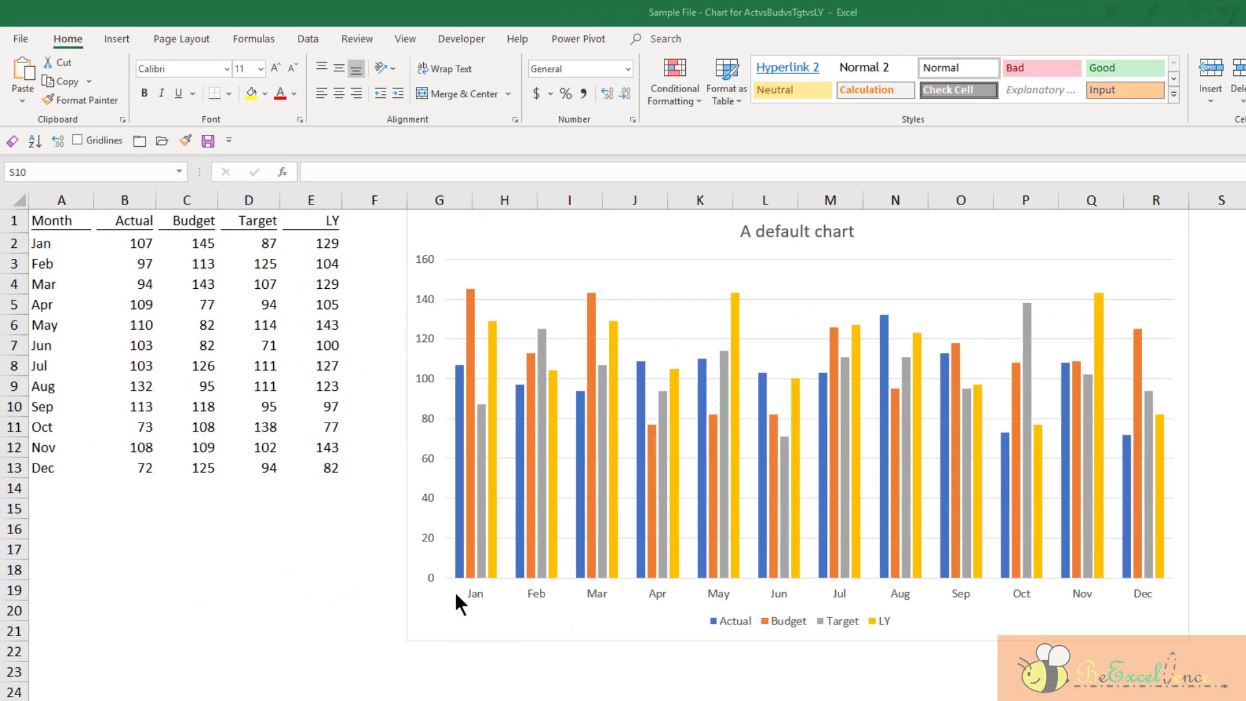
Inspect the default chart's Actual, Budget, Target and LY series and its data range.
left_click(458, 519)
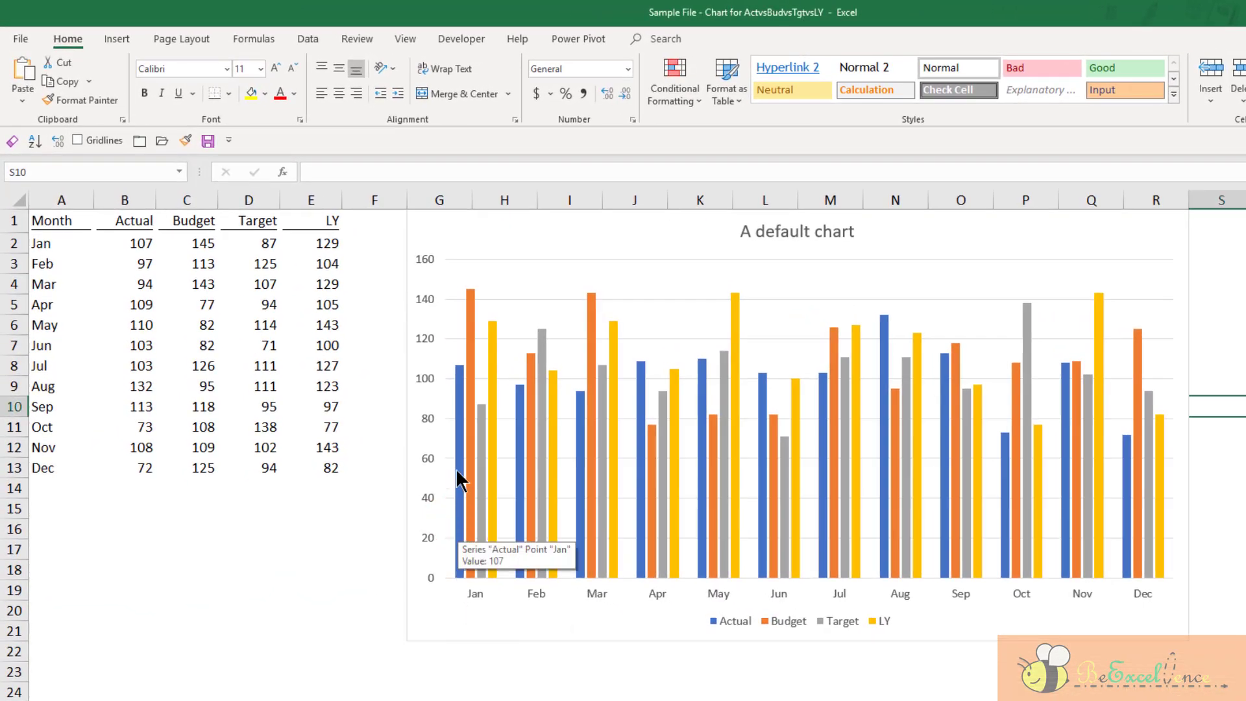
left_click(458, 480)
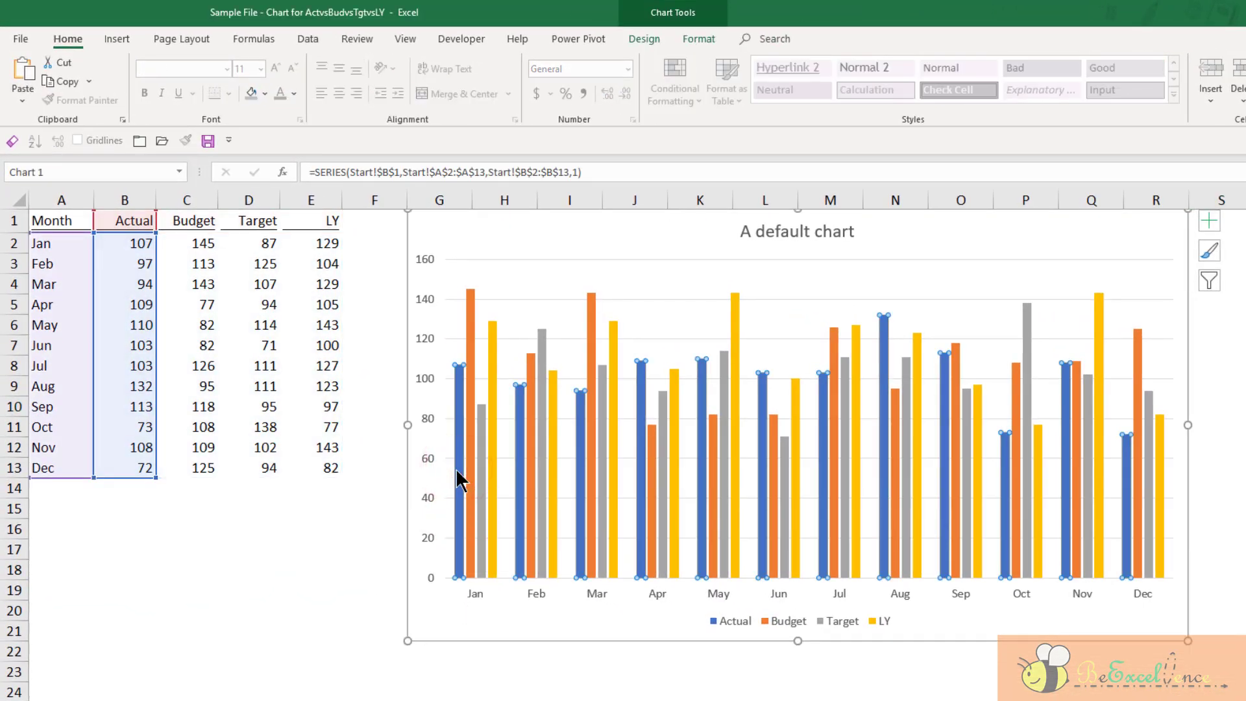
mouse_move(458, 480)
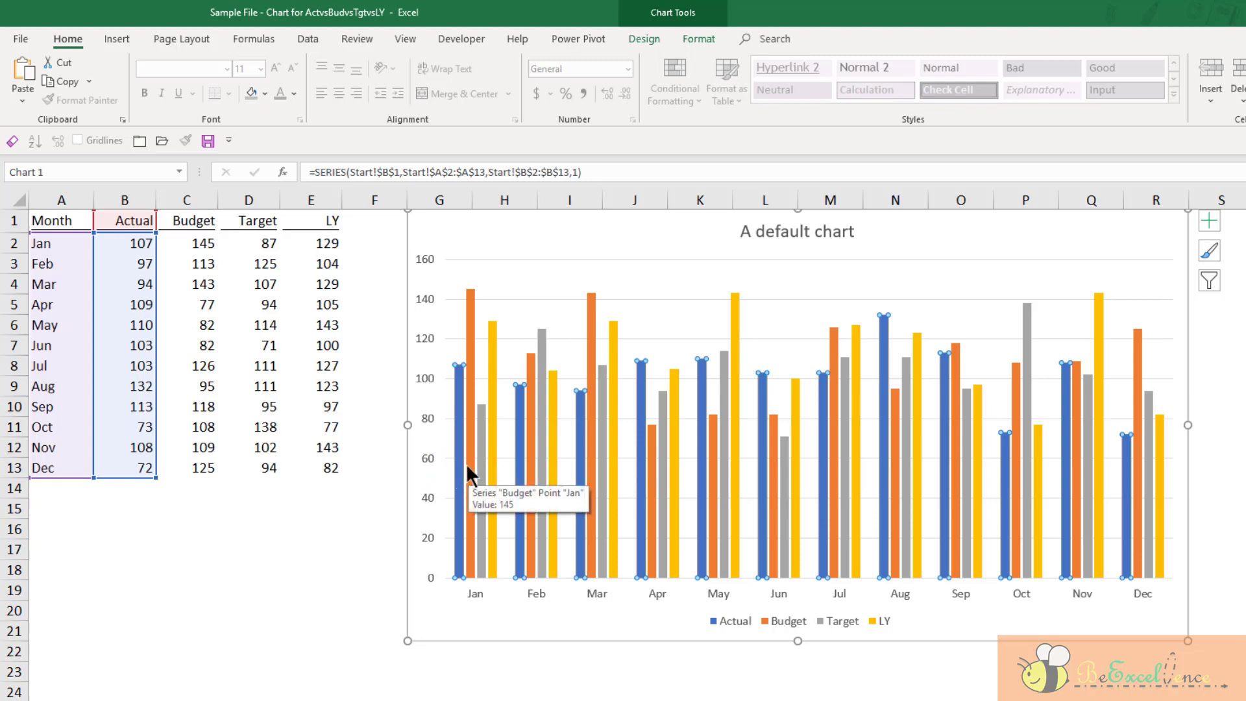
left_click(469, 461)
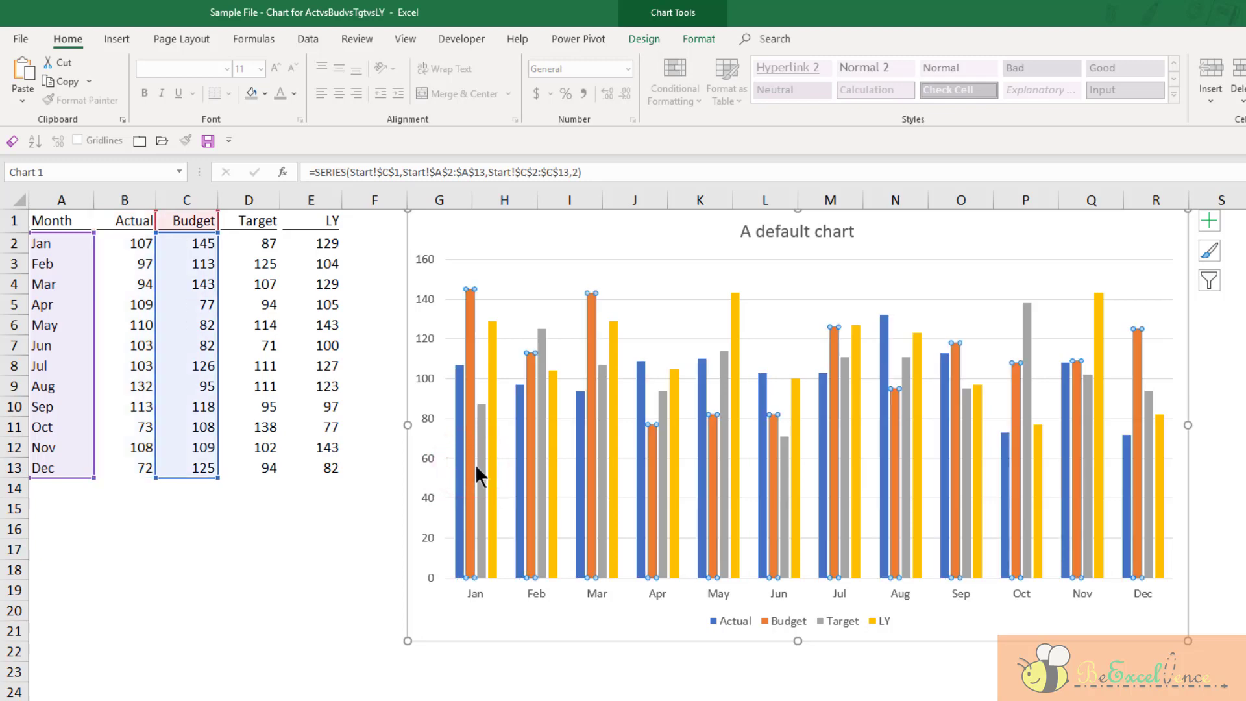
left_click(482, 467)
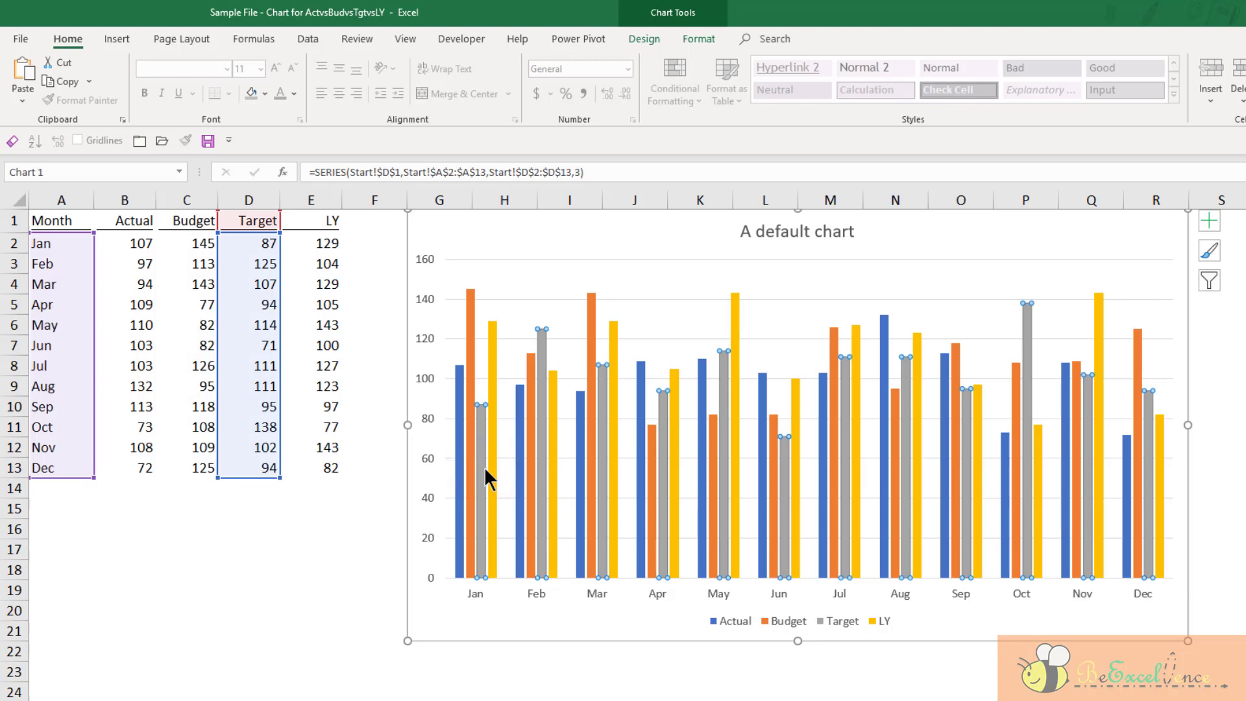
left_click(493, 468)
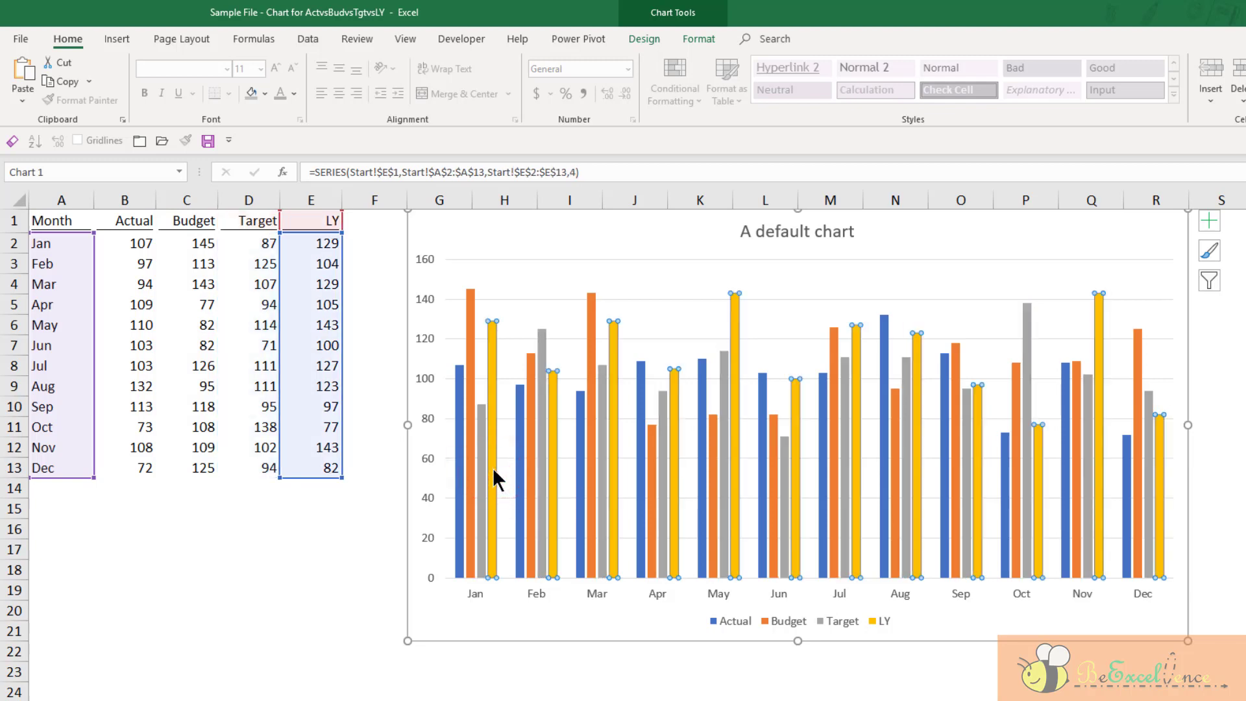
left_click(480, 629)
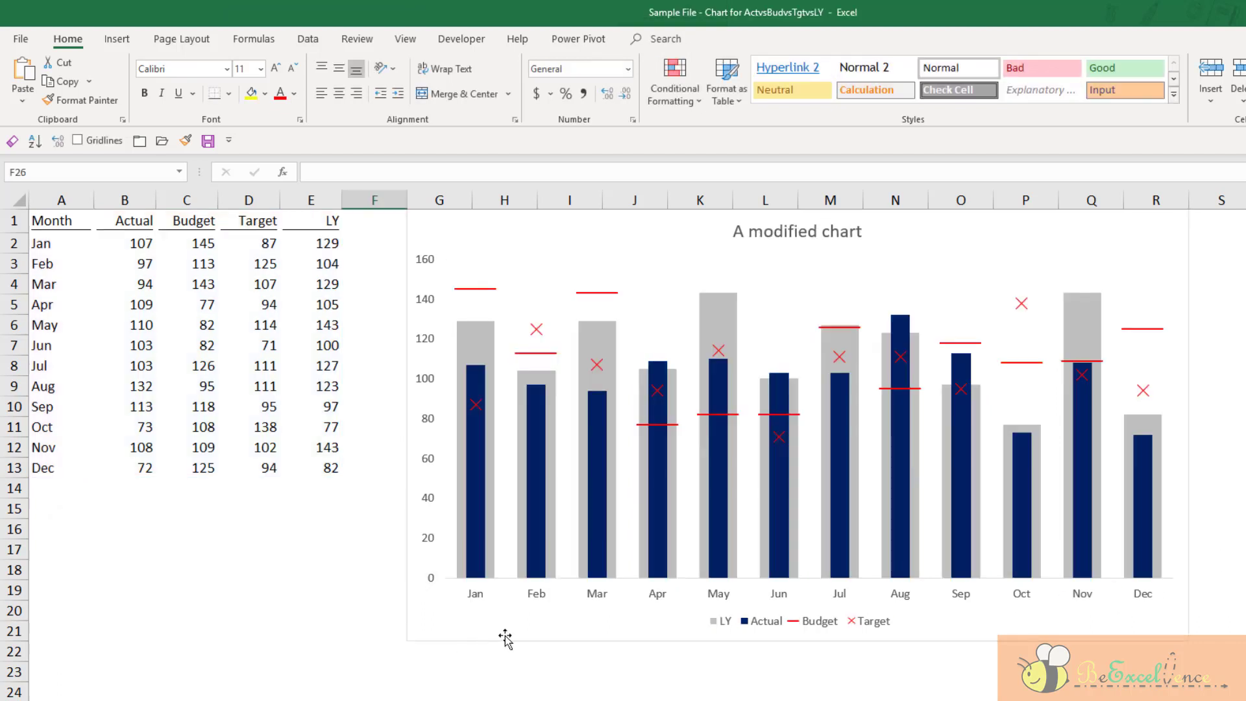
Inspect the modified chart's source data and its Actual, LY, Target and Budget series, then deselect it.
left_click(505, 637)
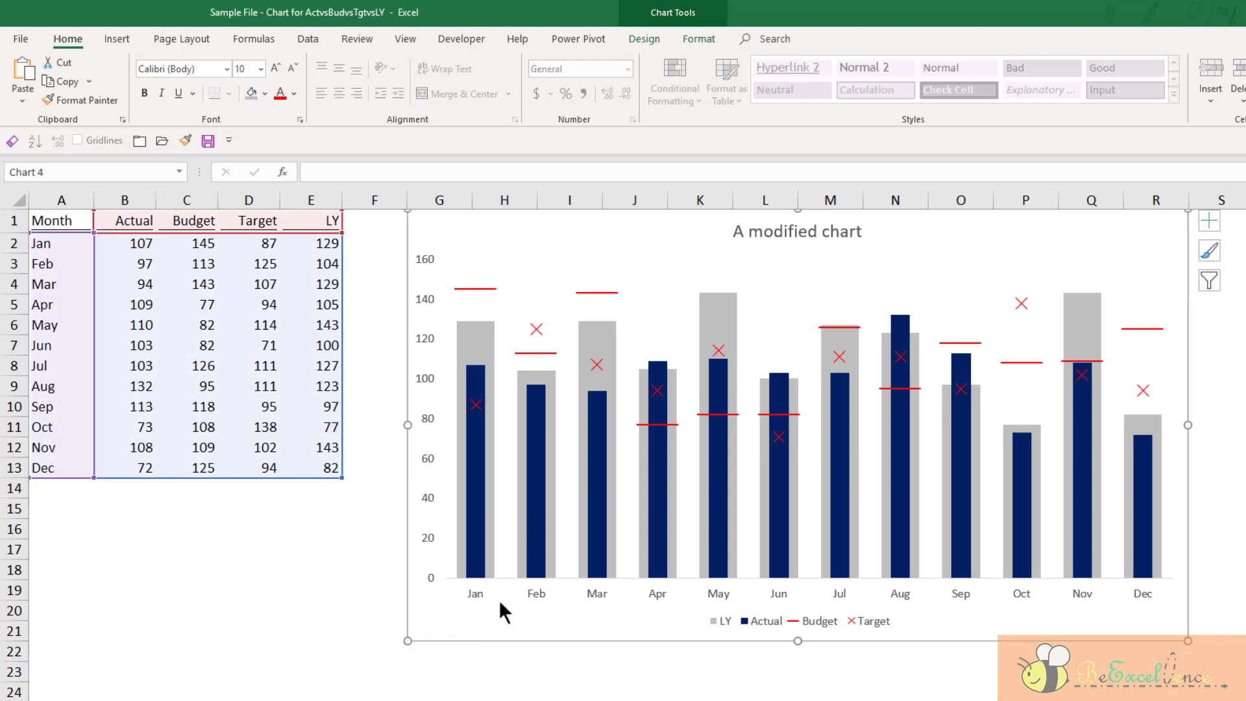
left_click(481, 487)
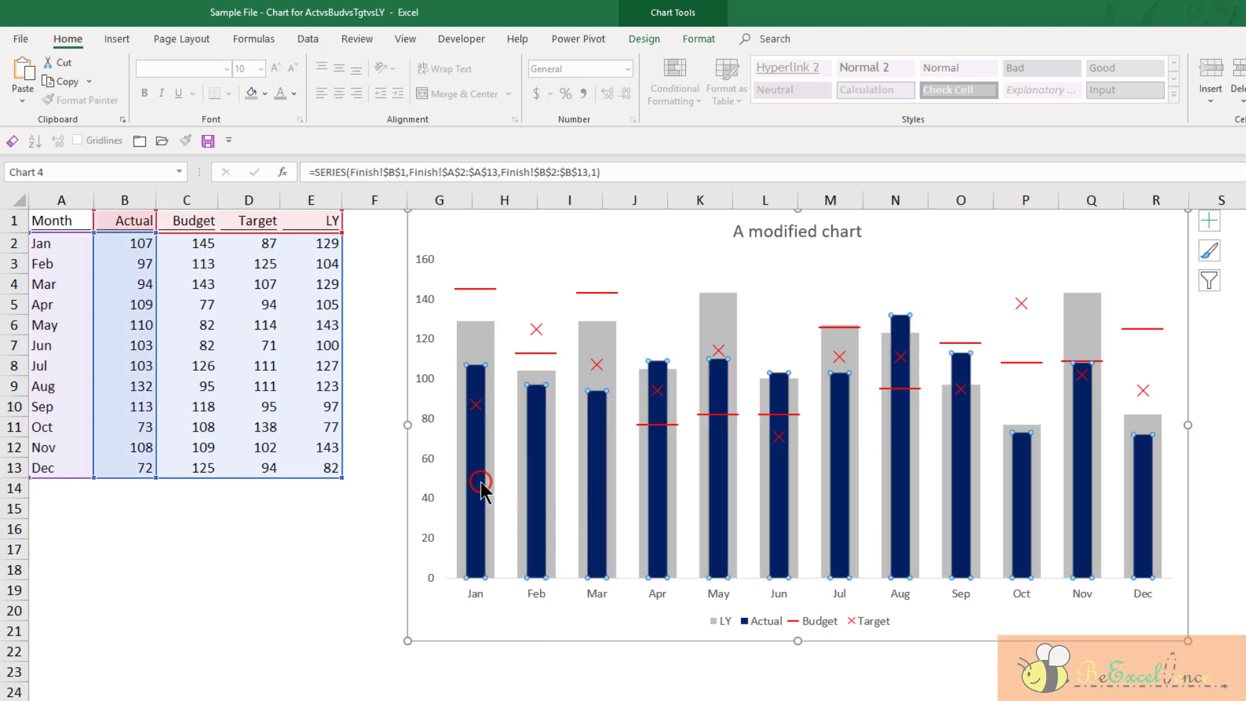
left_click(488, 323)
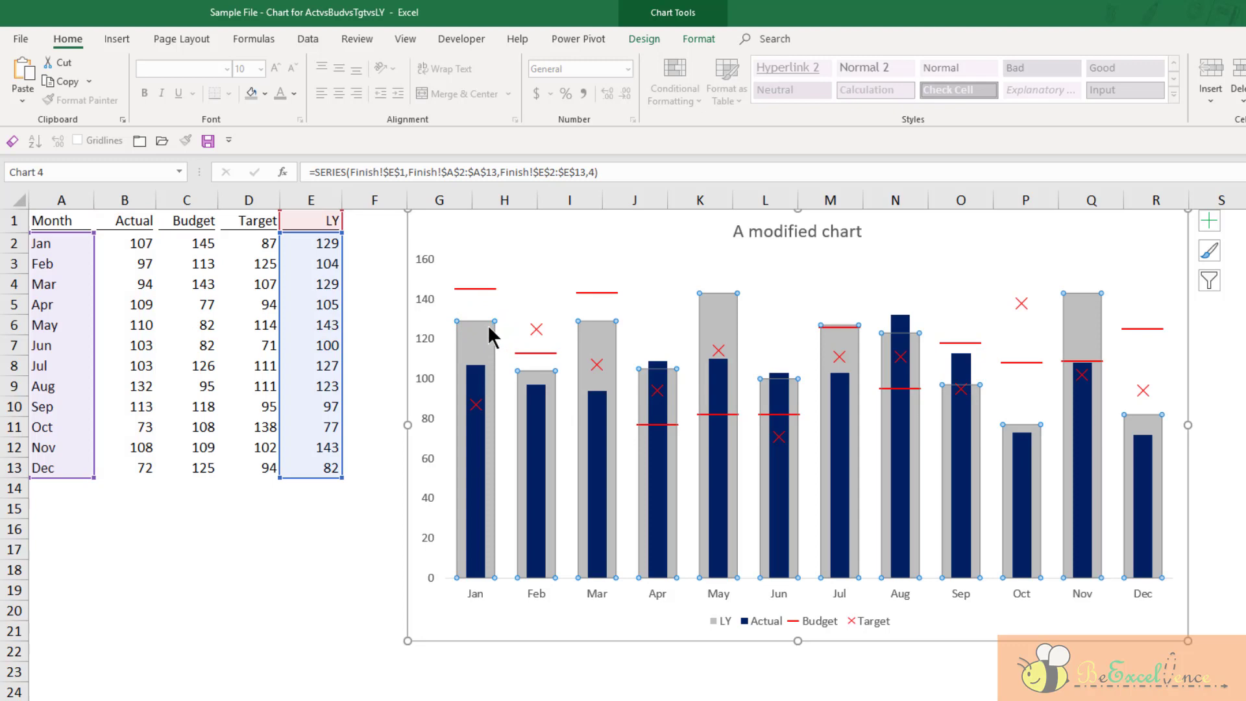
left_click(477, 405)
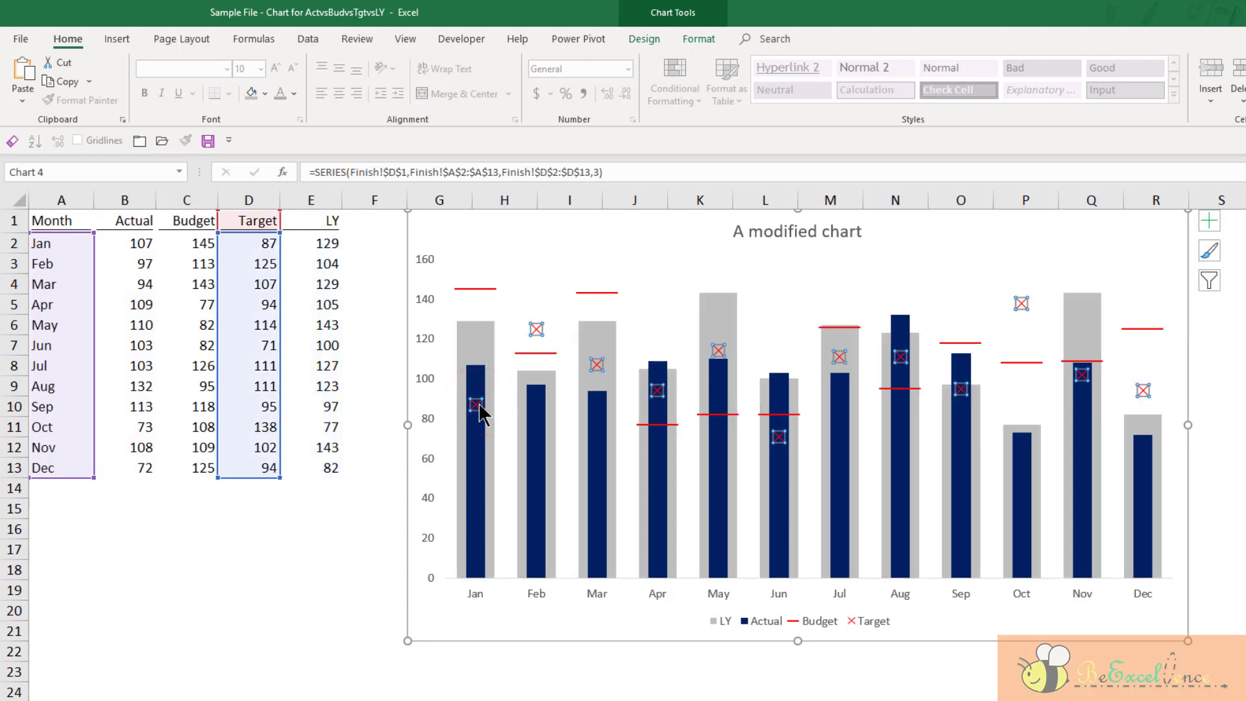
left_click(483, 289)
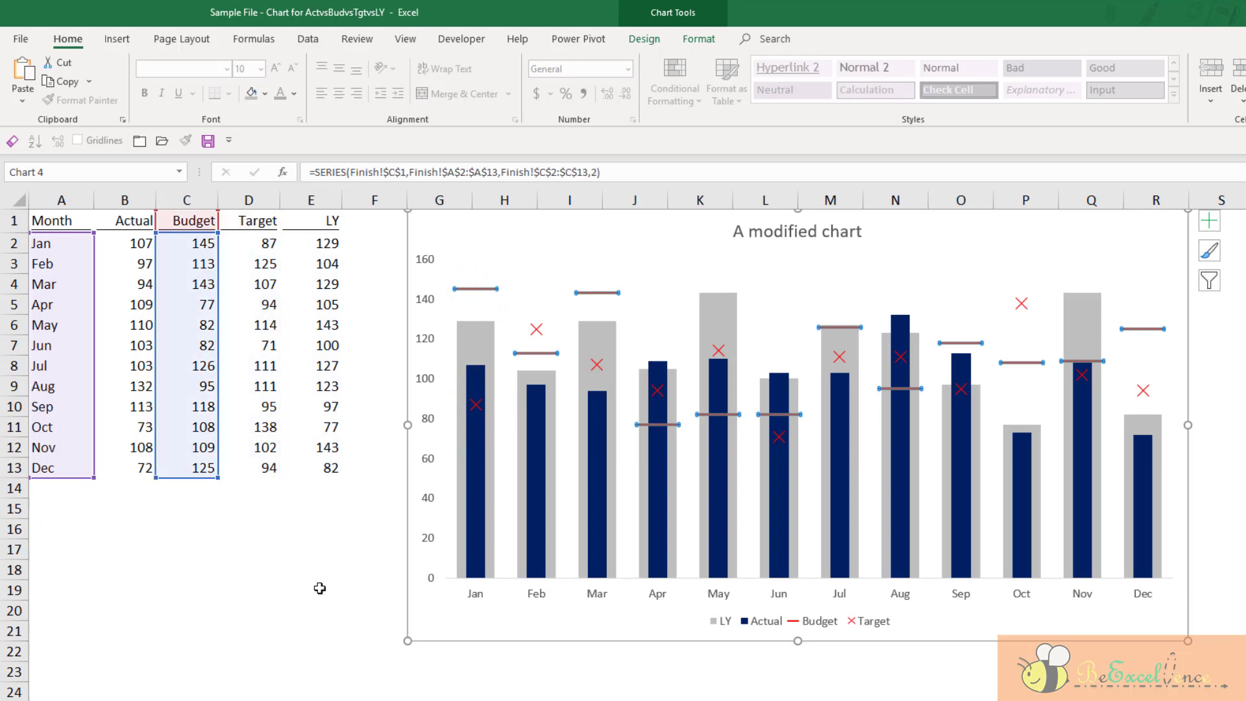
left_click(320, 588)
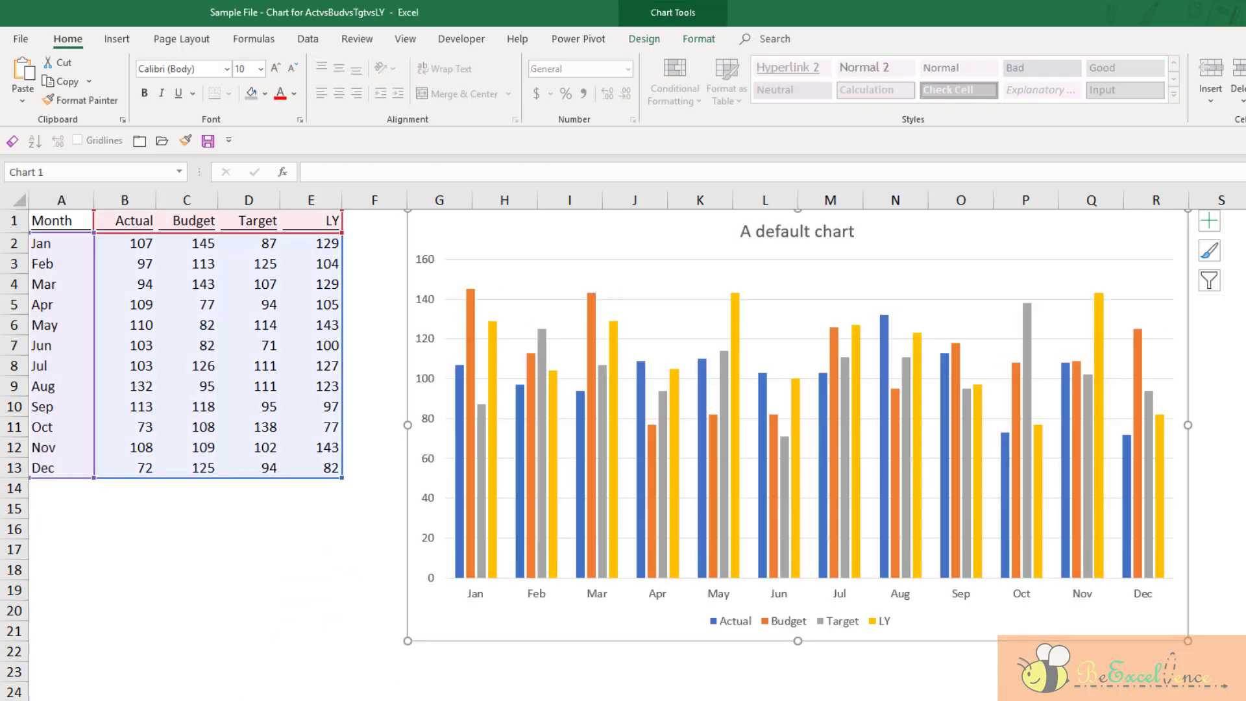
key("Escape")
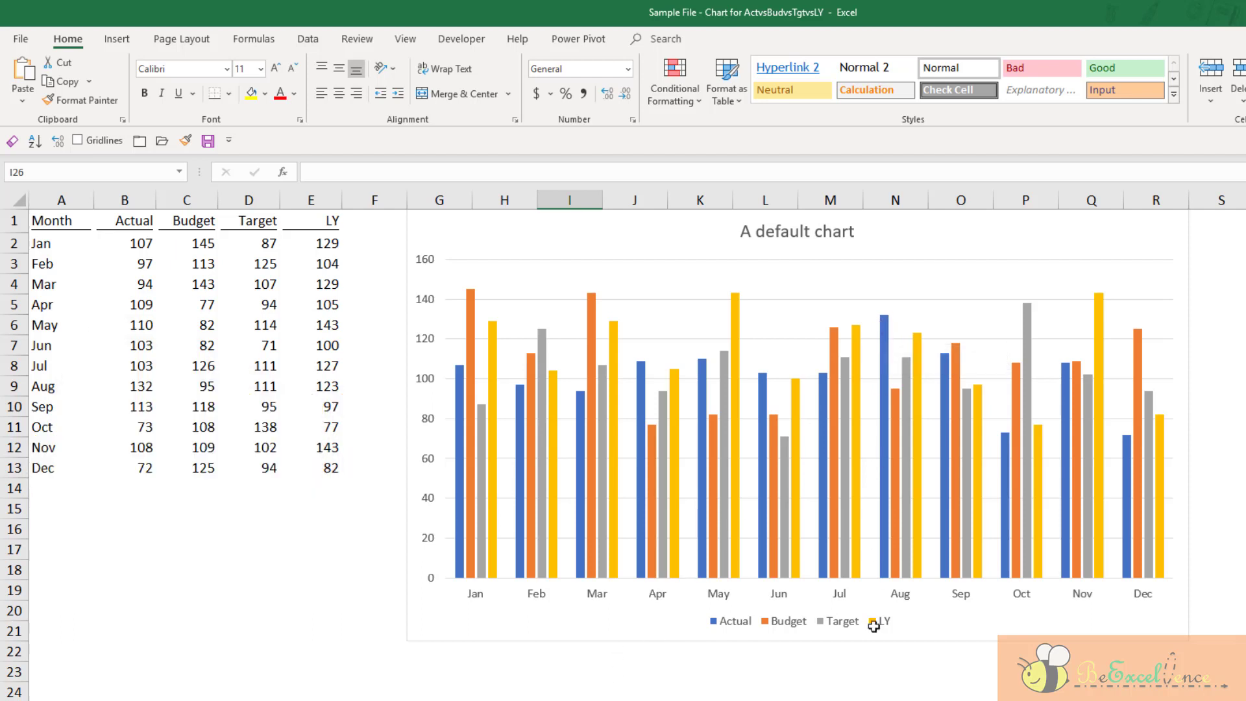
left_click(871, 692)
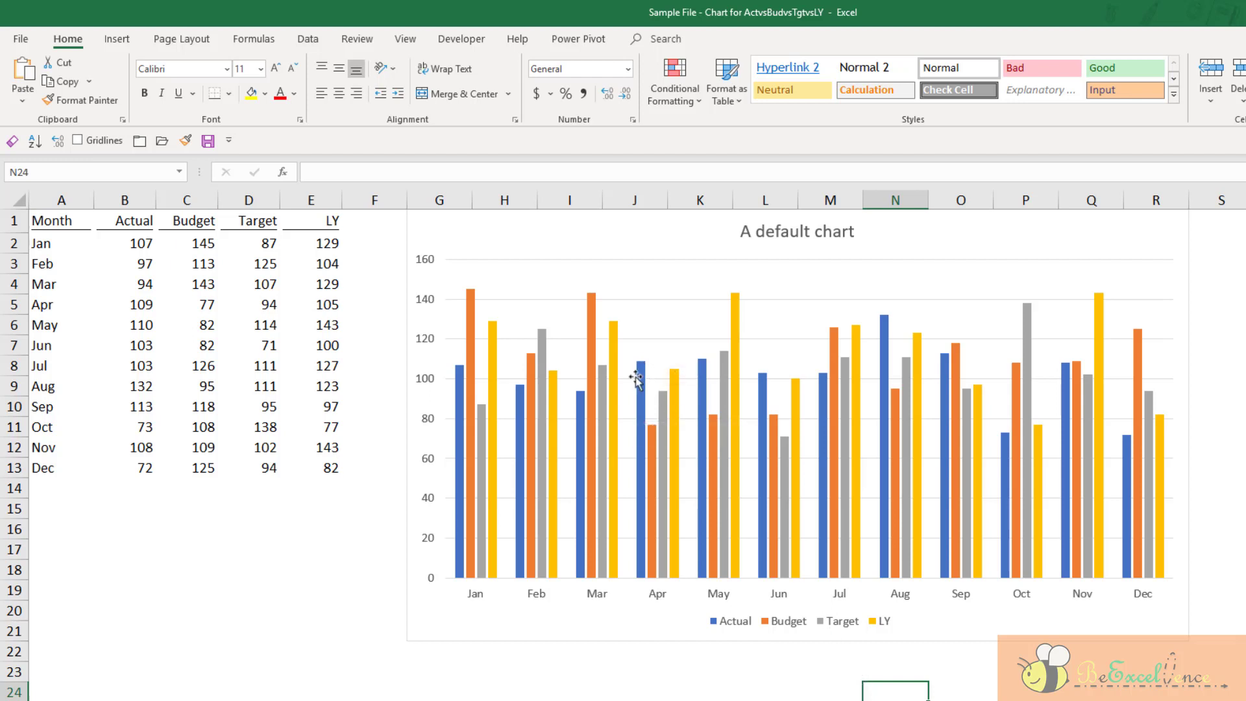
mouse_move(619, 436)
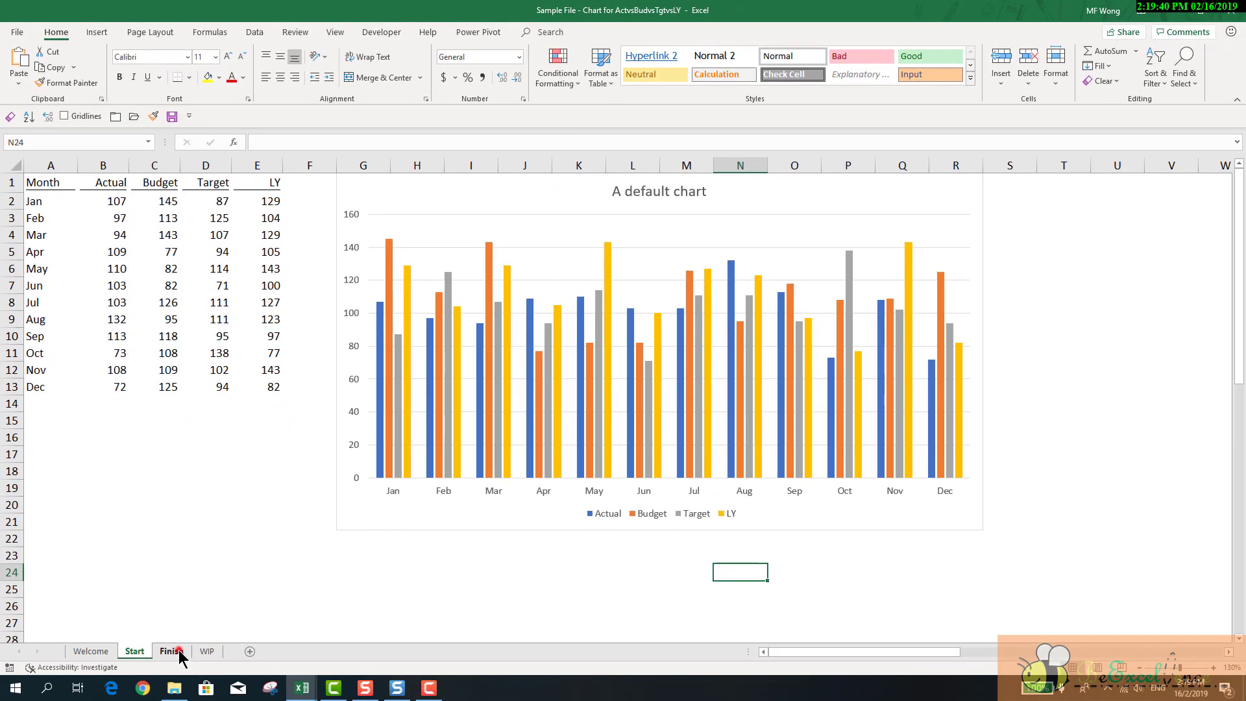
Switch to the Finish sheet.
left_click(172, 651)
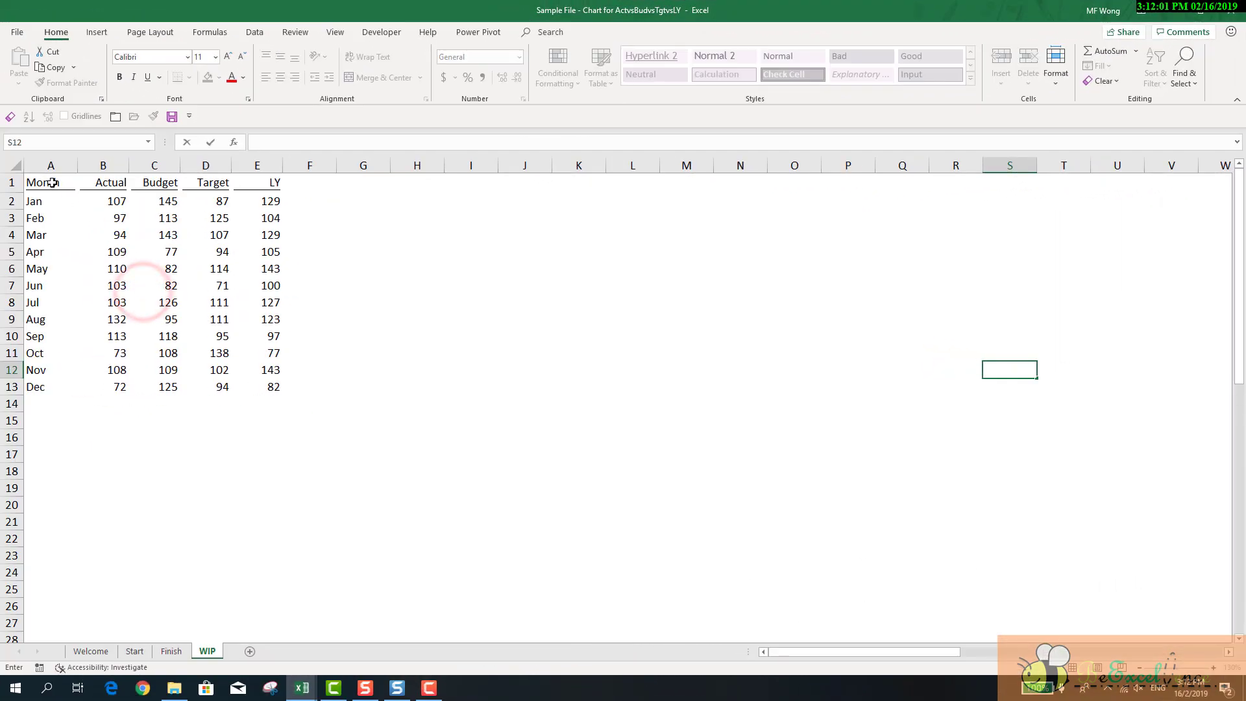
Insert a default column chart of A1:E13 with Alt+F1, placed beside the table across columns G to R.
left_click(50, 182)
left_click_drag(150, 274, 279, 389)
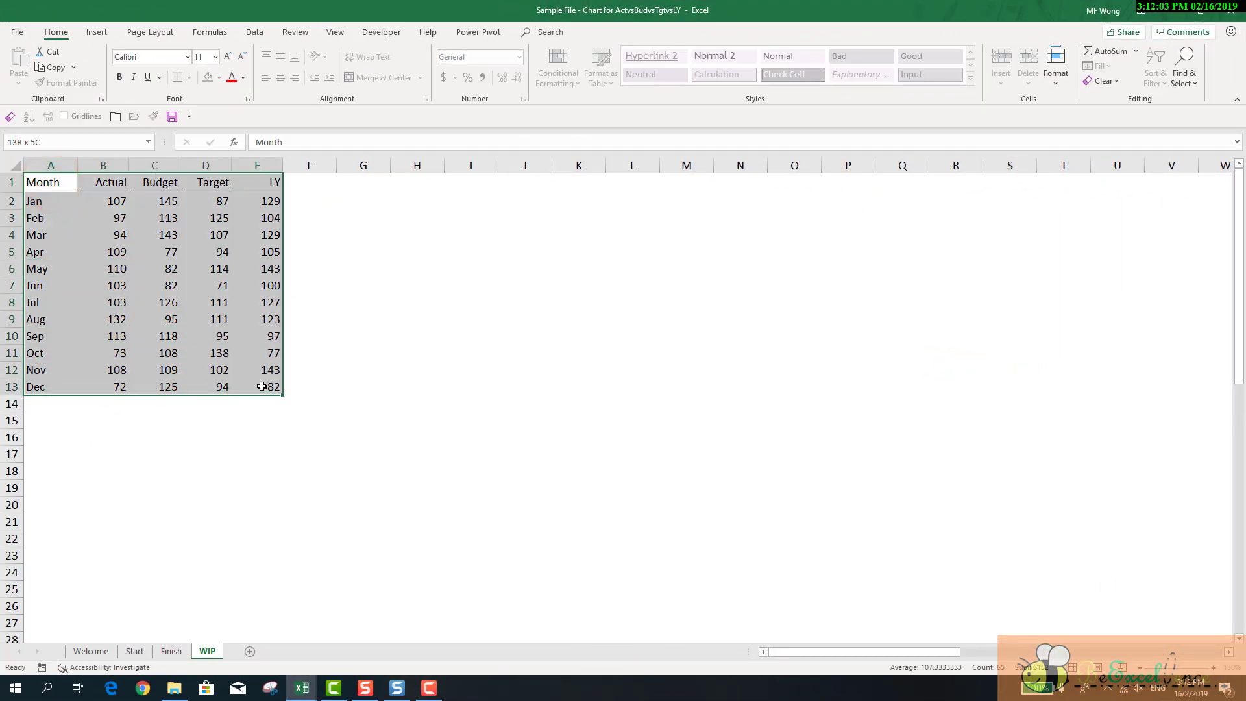
left_click(99, 33)
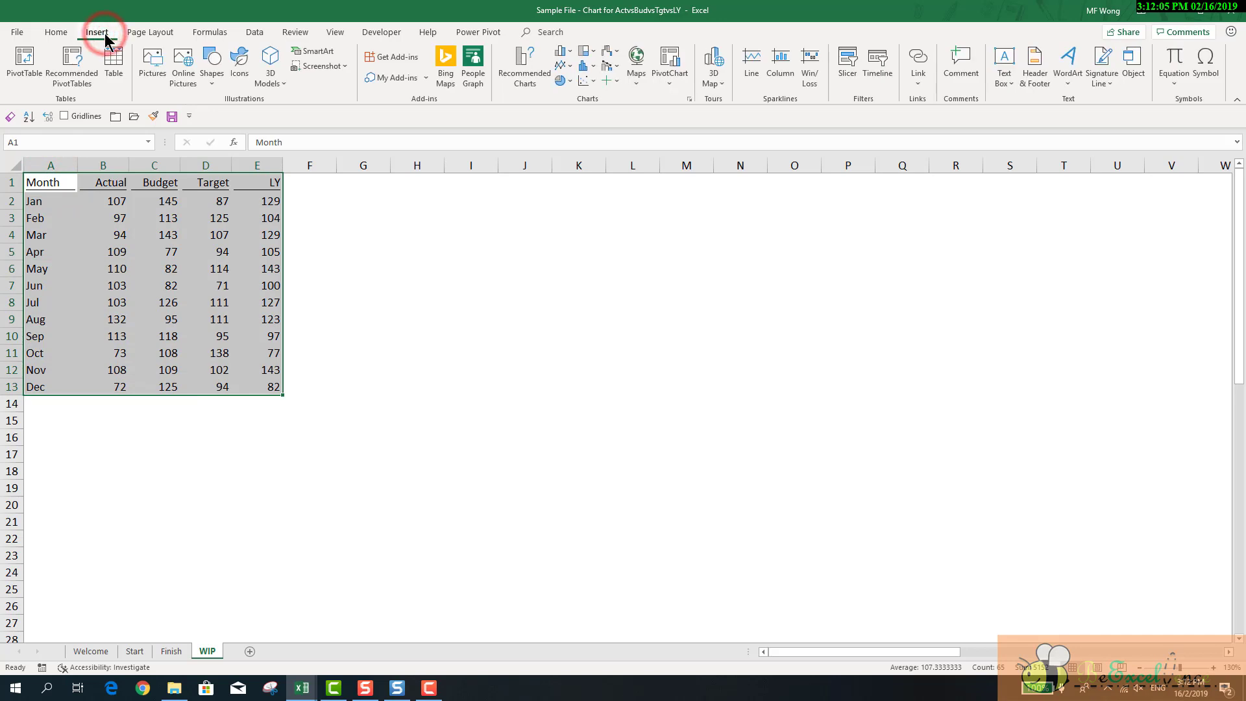
left_click(570, 53)
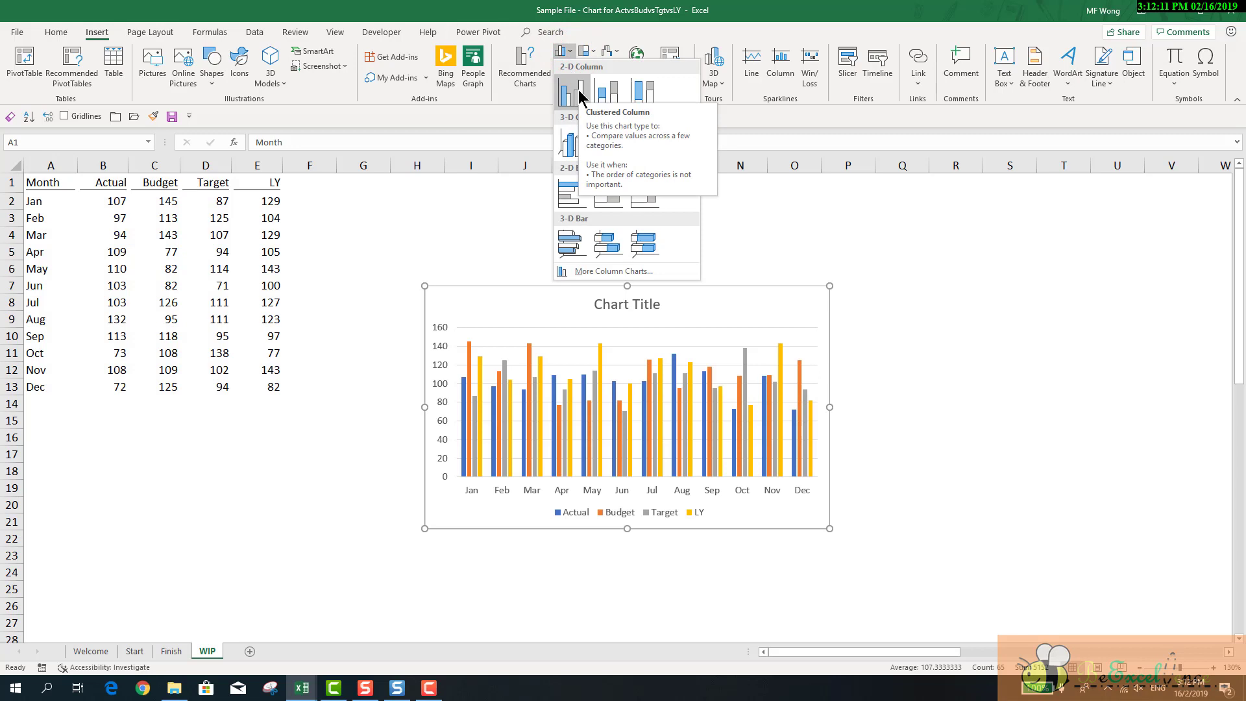
key("Escape")
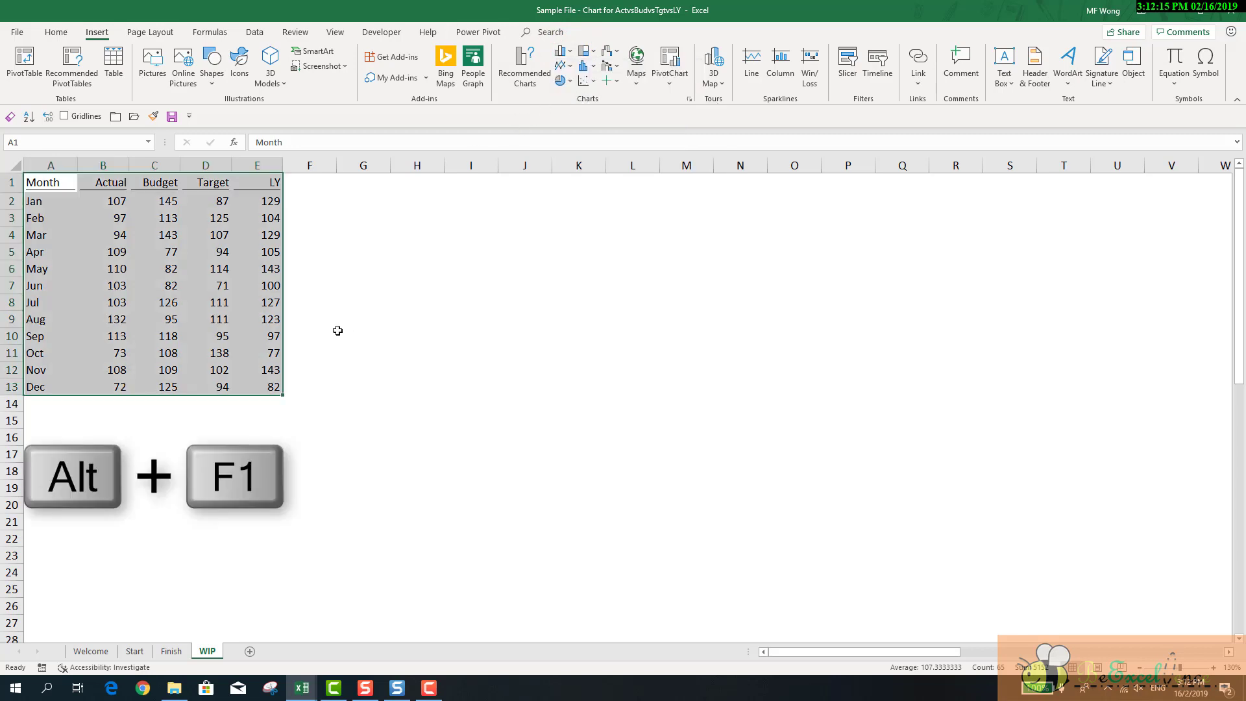
key("alt+F1")
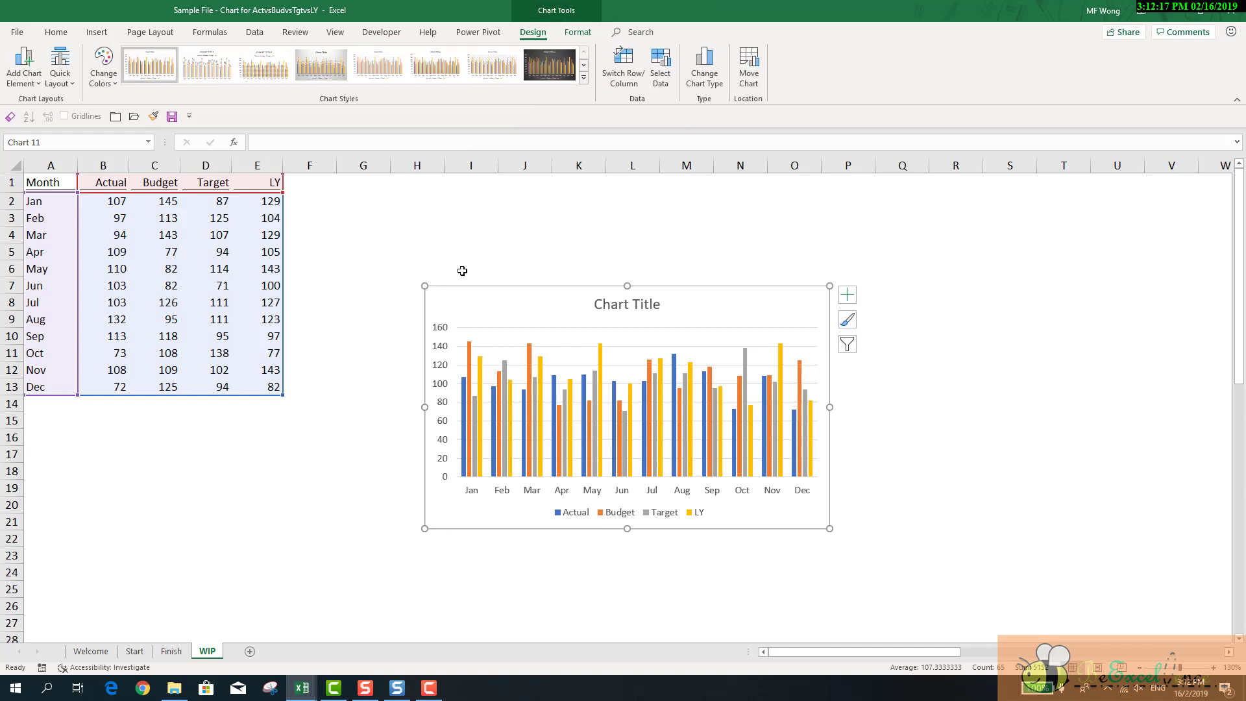
left_click_drag(478, 305, 384, 193)
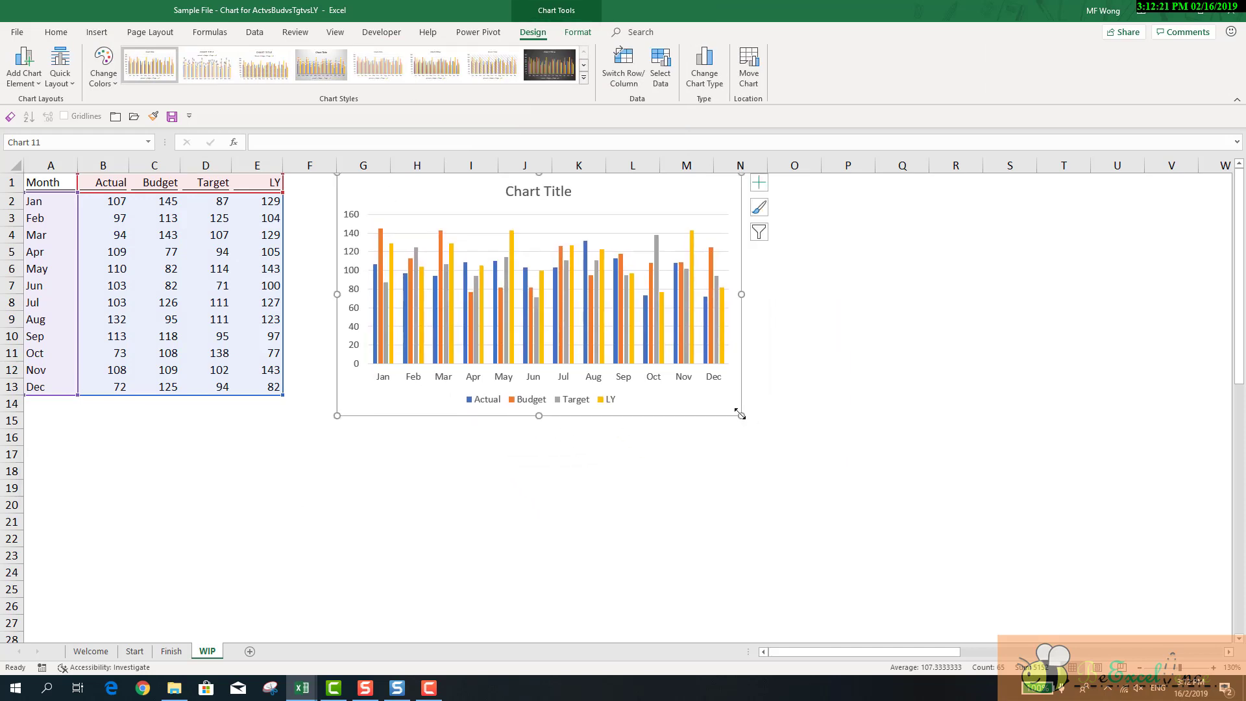
left_click_drag(742, 414, 965, 475)
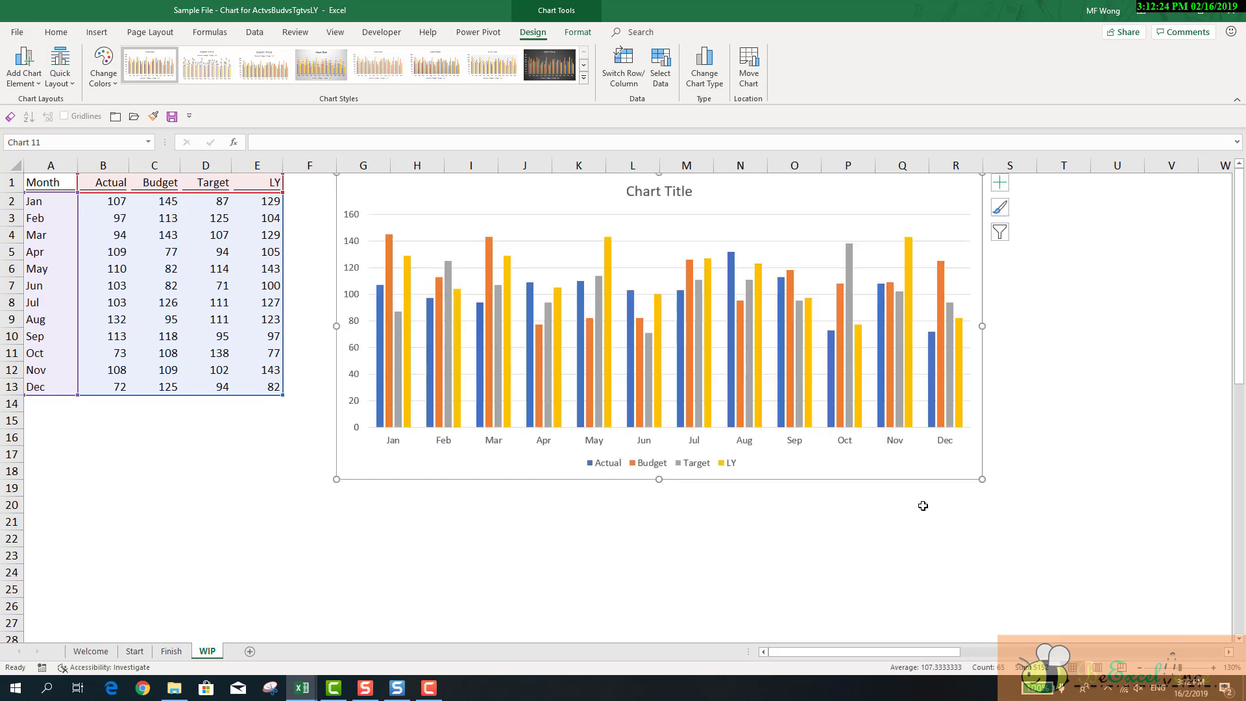
Open Change Chart Type from the Actual series.
left_click(381, 331)
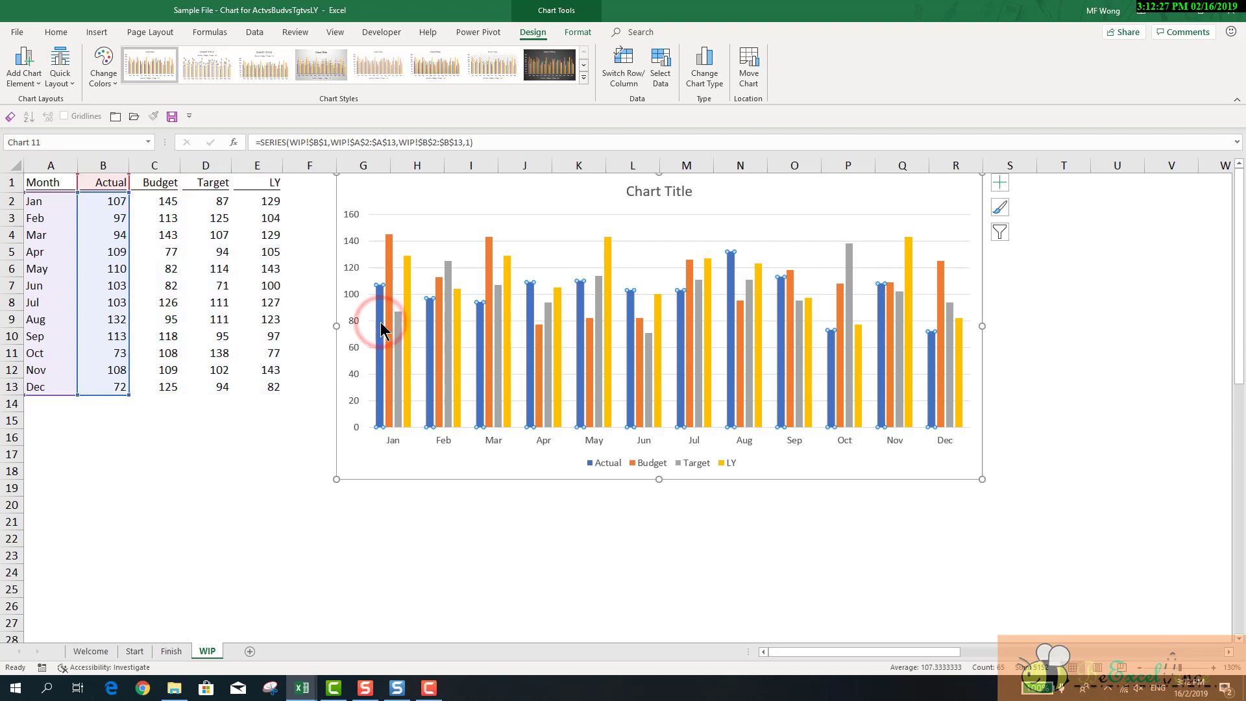
right_click(382, 331)
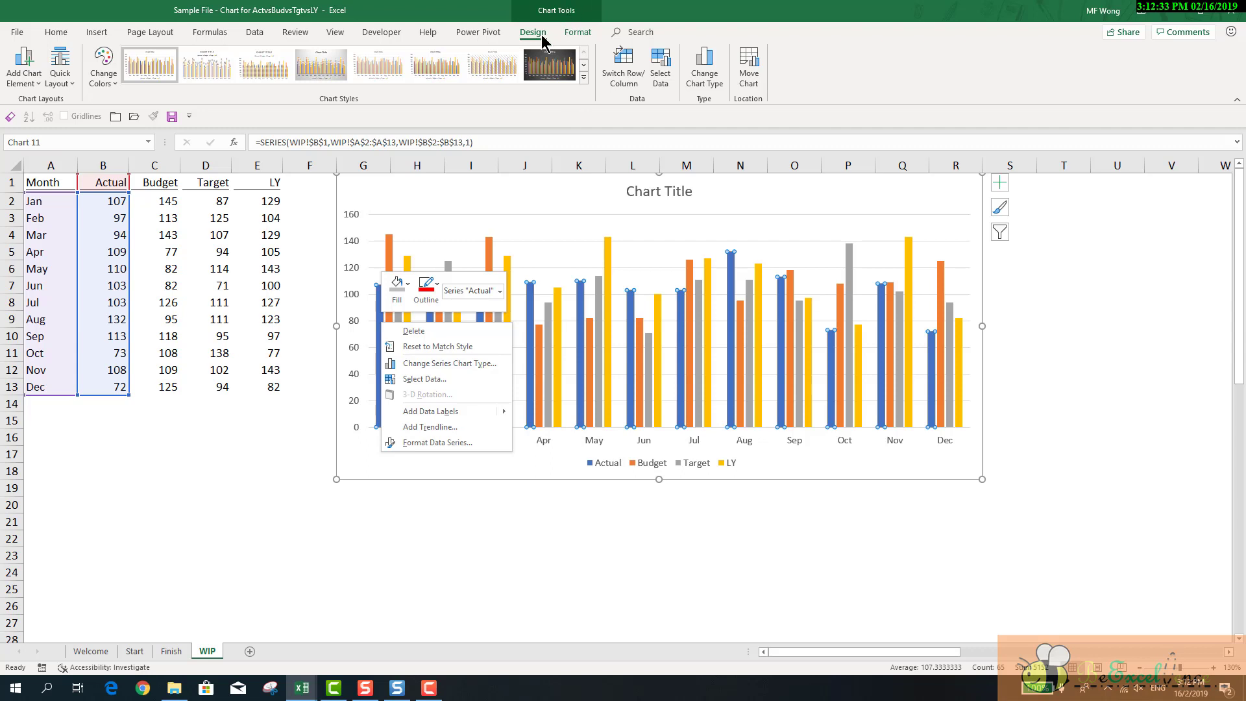
left_click(714, 91)
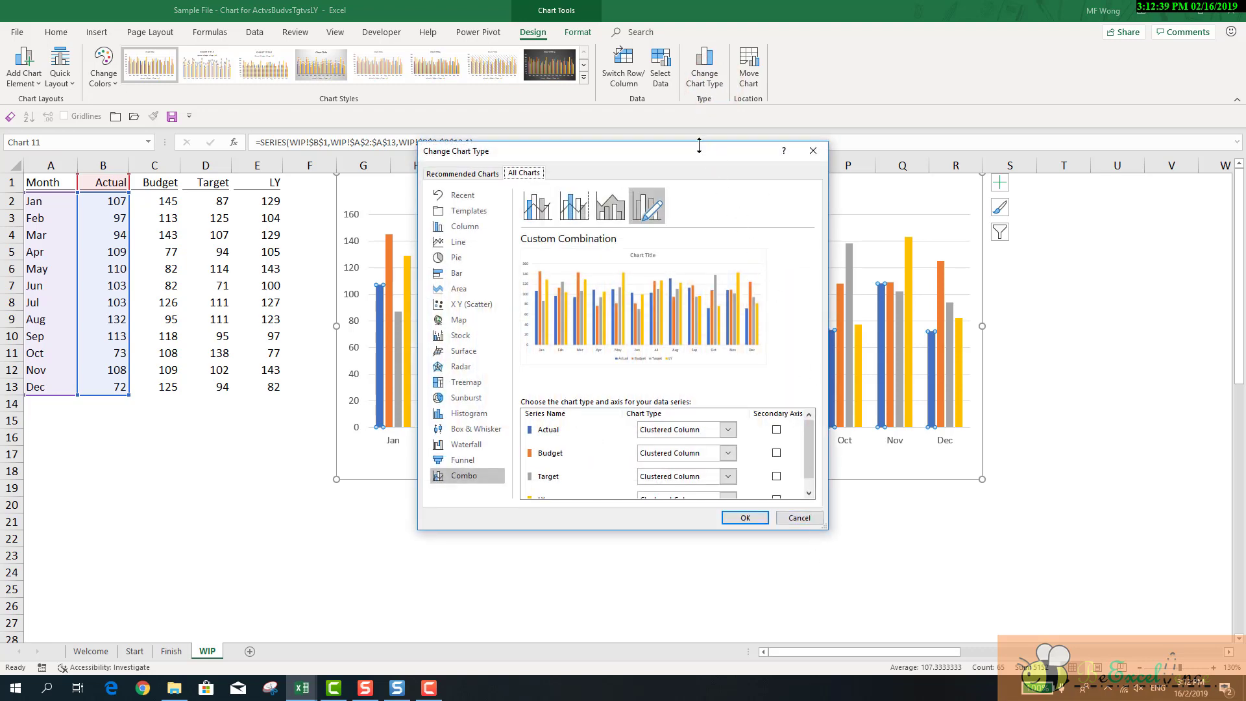
Set a Combo chart with Actual on the secondary axis and Budget and Target as lines with markers.
left_click_drag(698, 147, 689, 119)
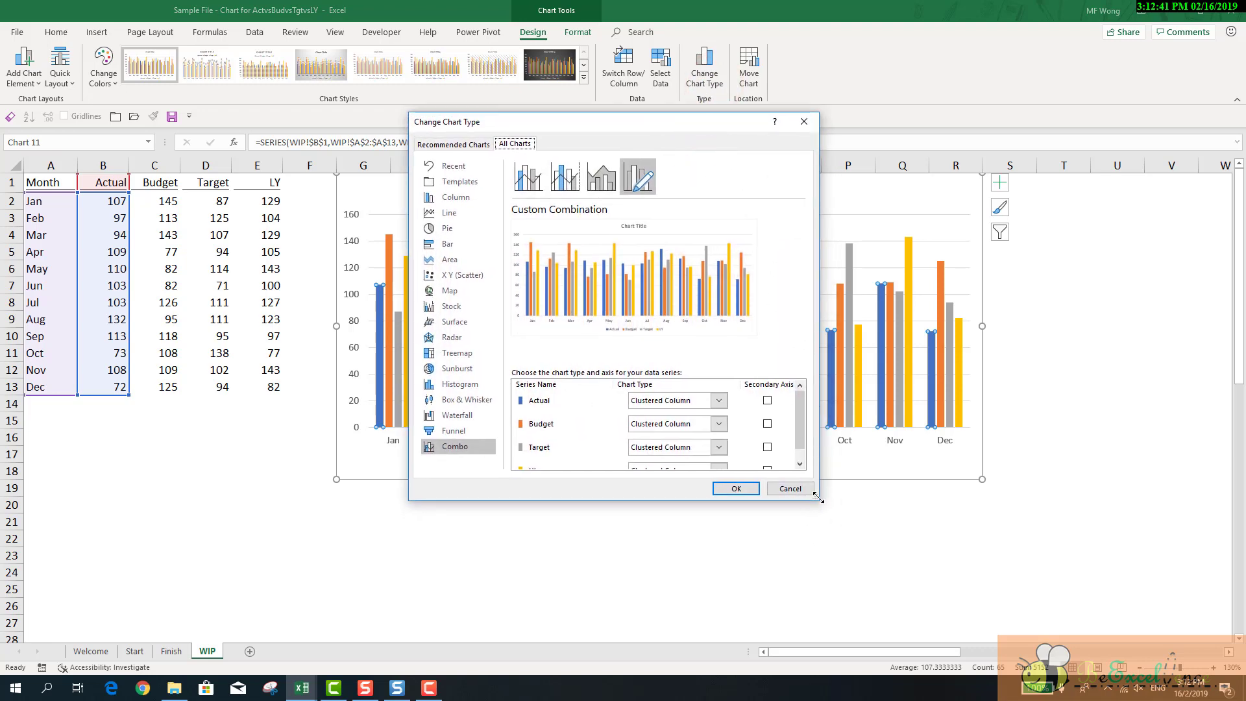
left_click_drag(819, 497, 840, 547)
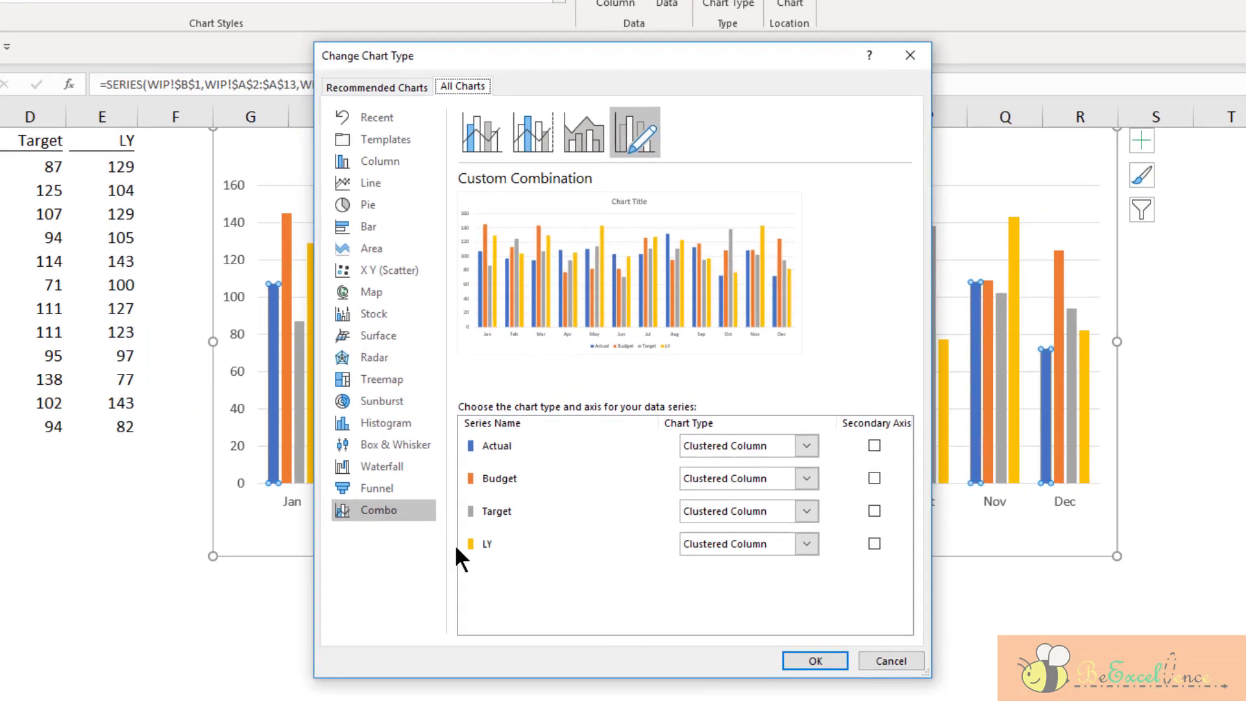
left_click(419, 503)
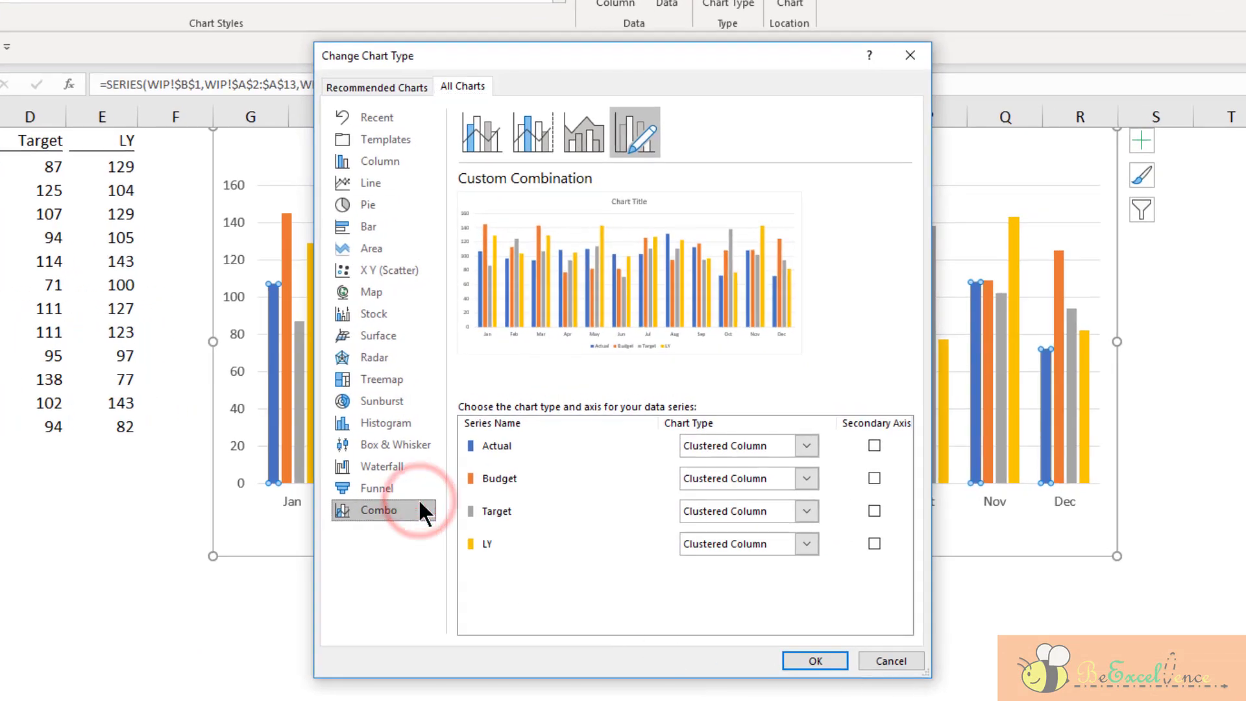
left_click(874, 446)
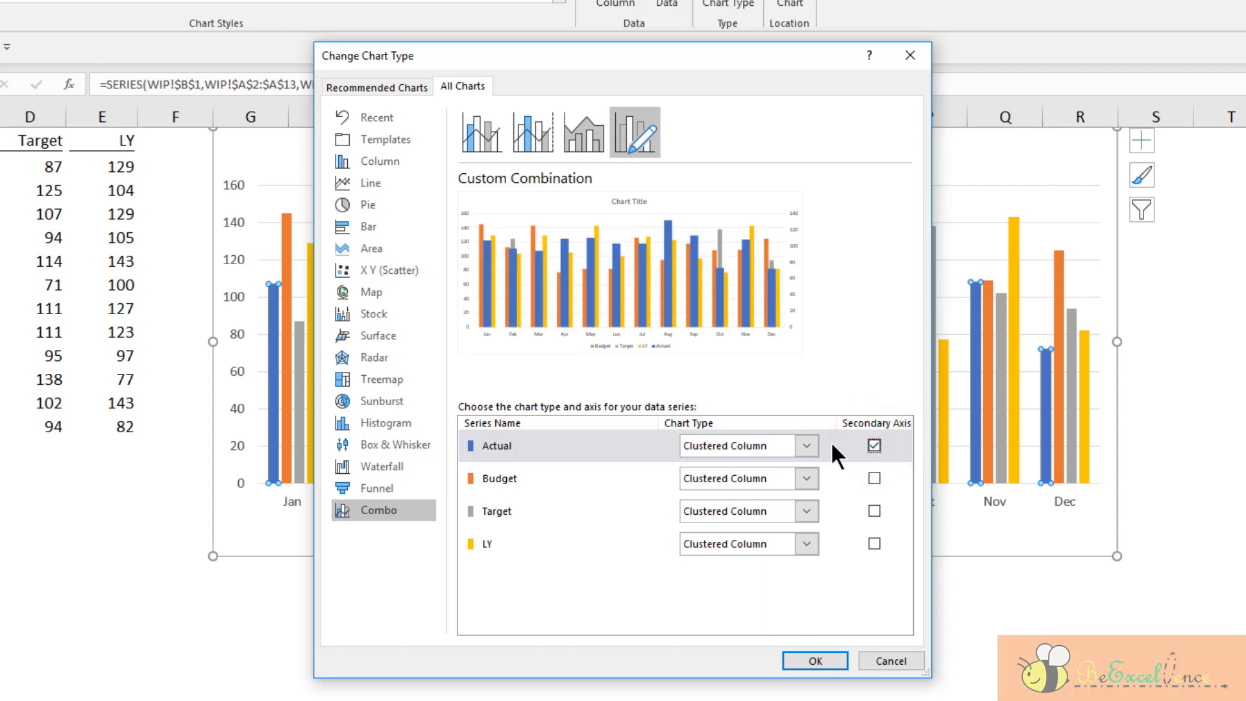
left_click(806, 478)
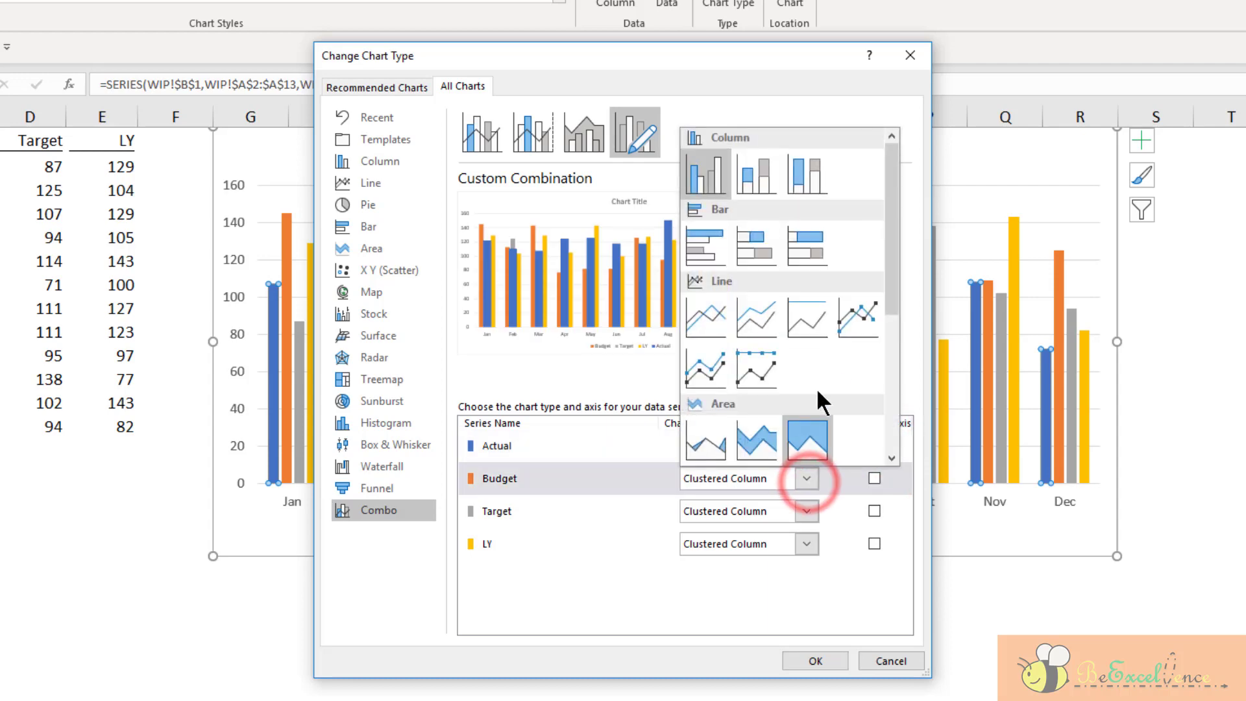
left_click(856, 321)
left_click(808, 507)
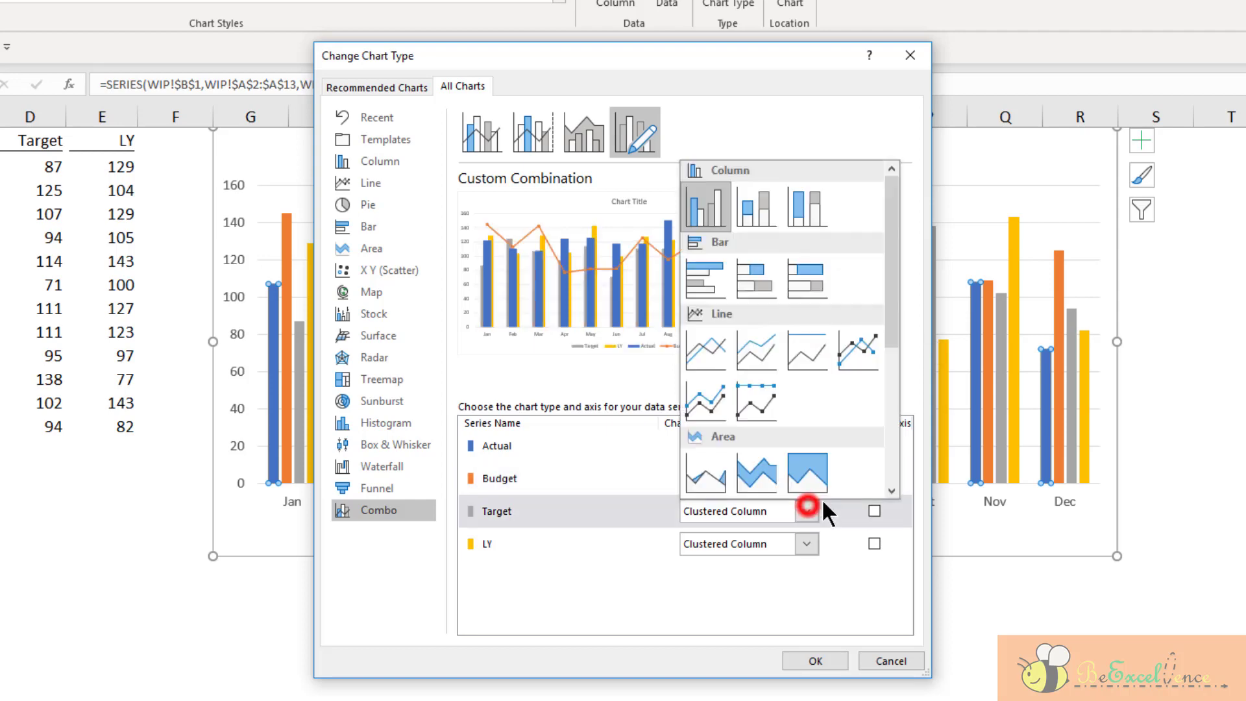
left_click(871, 334)
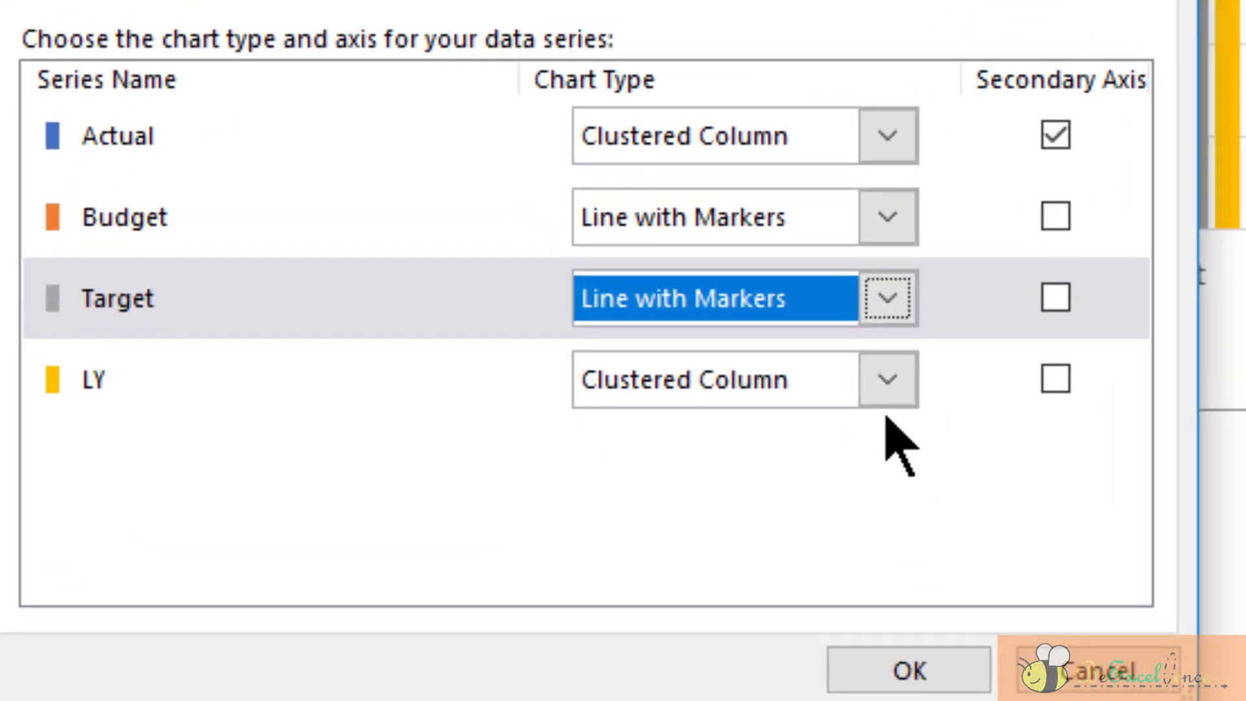
left_click(932, 396)
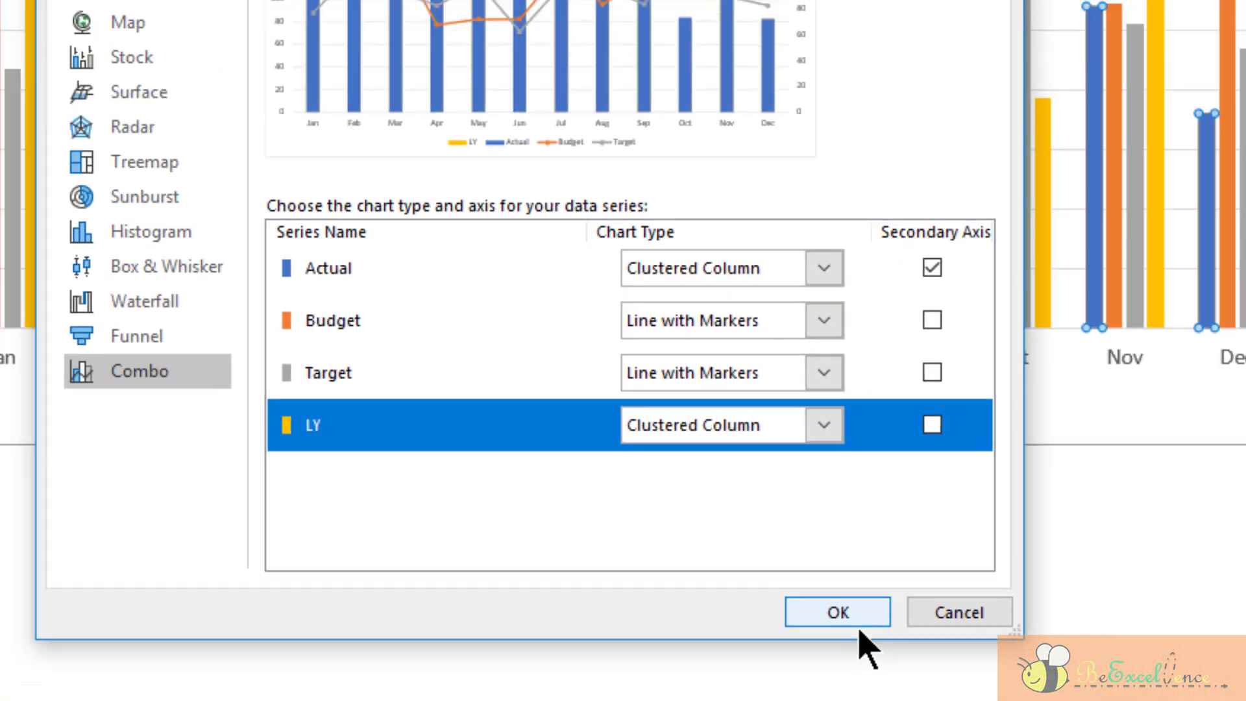
left_click(908, 670)
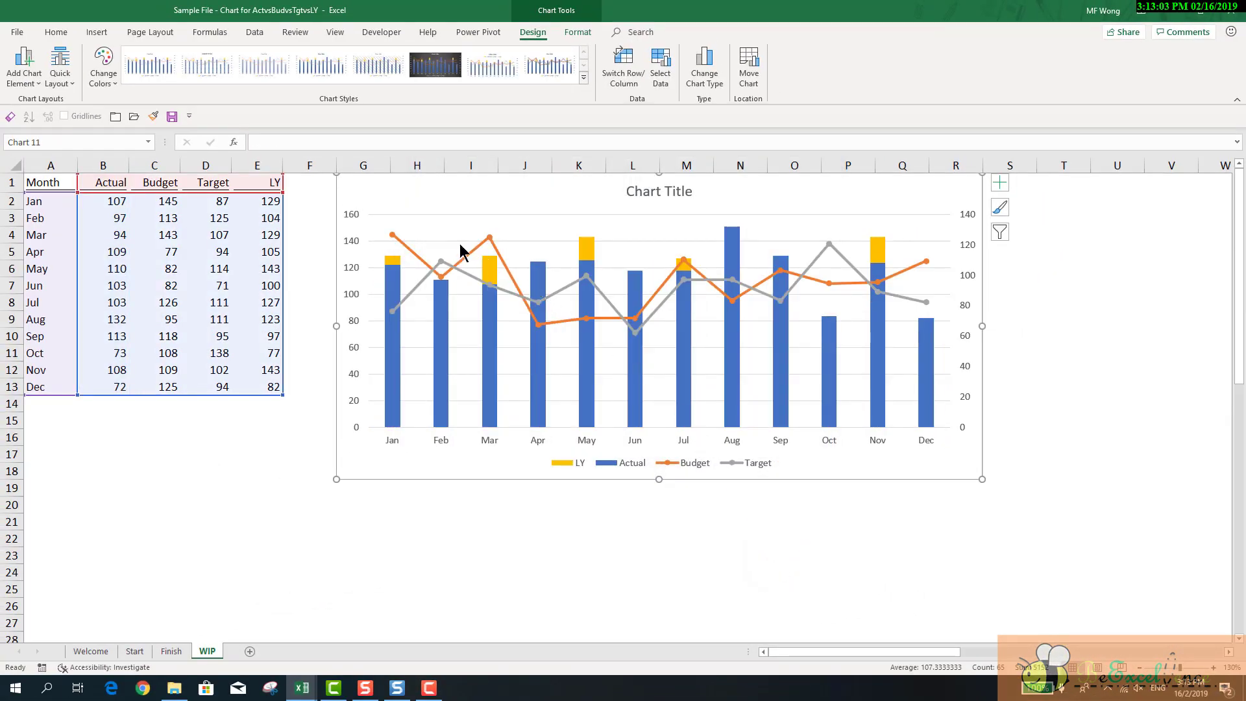
Remove the Budget series' connecting line in Format Data Series.
right_click(399, 240)
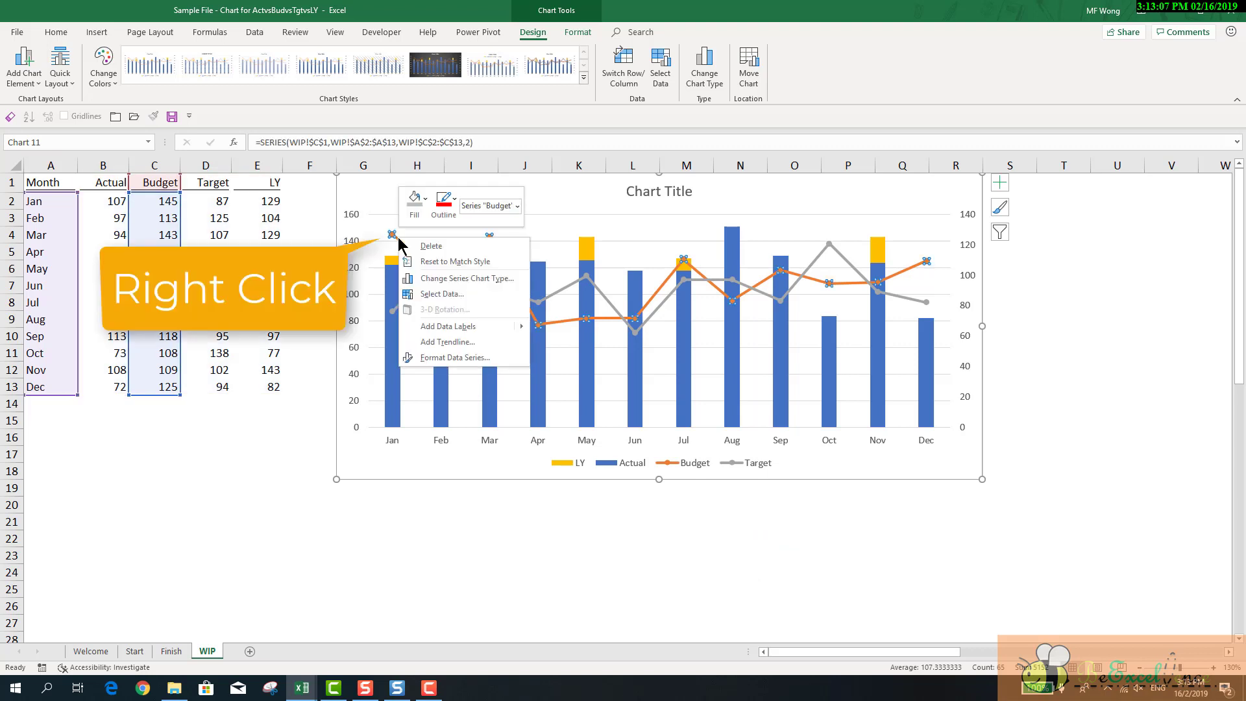
left_click(508, 359)
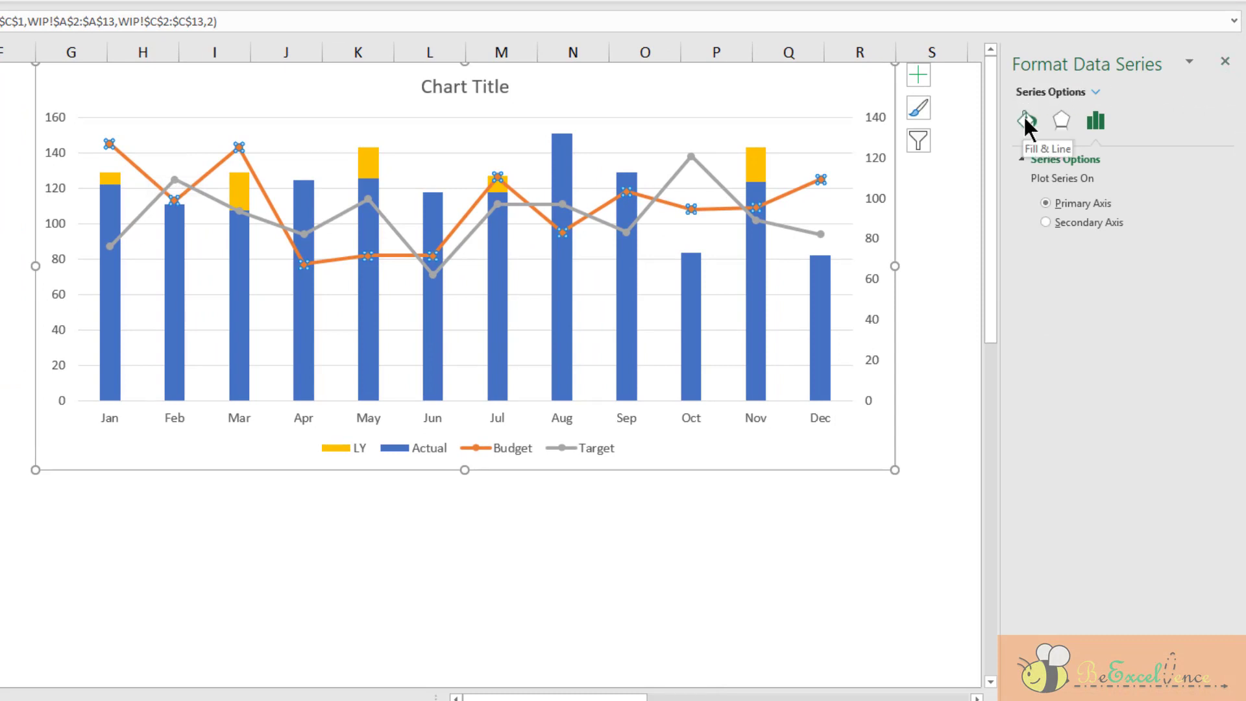
left_click(1026, 119)
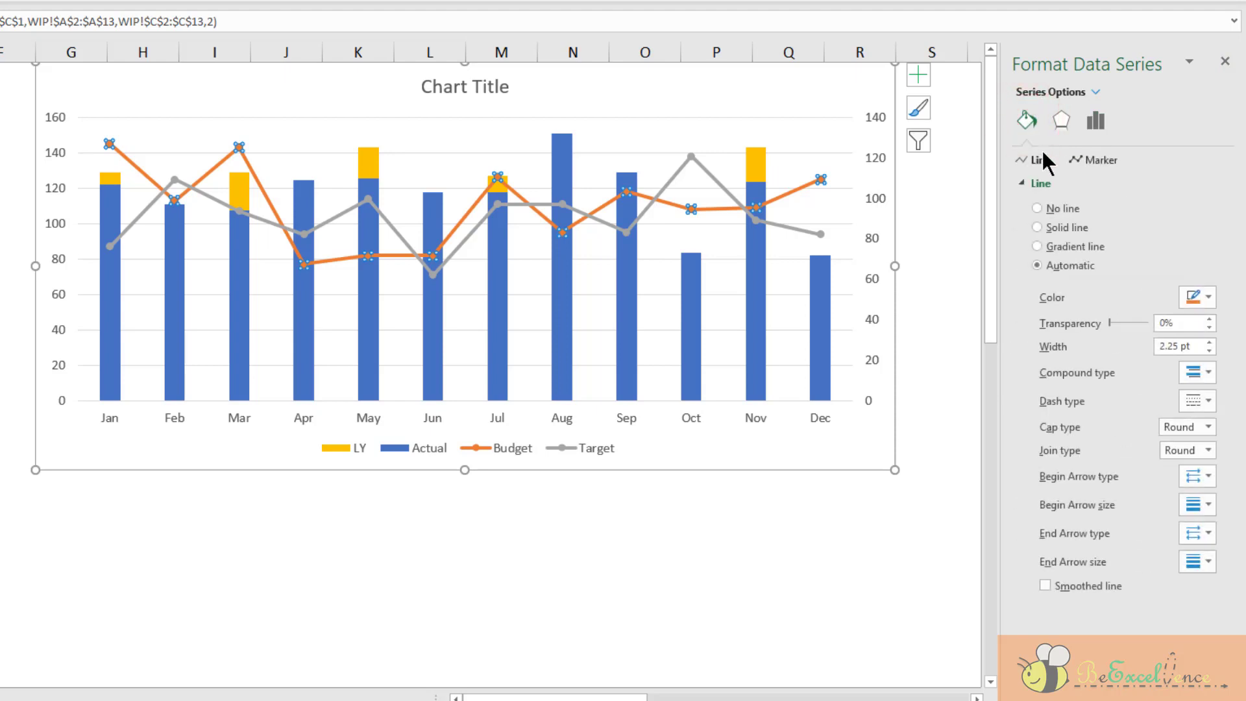
left_click(1054, 206)
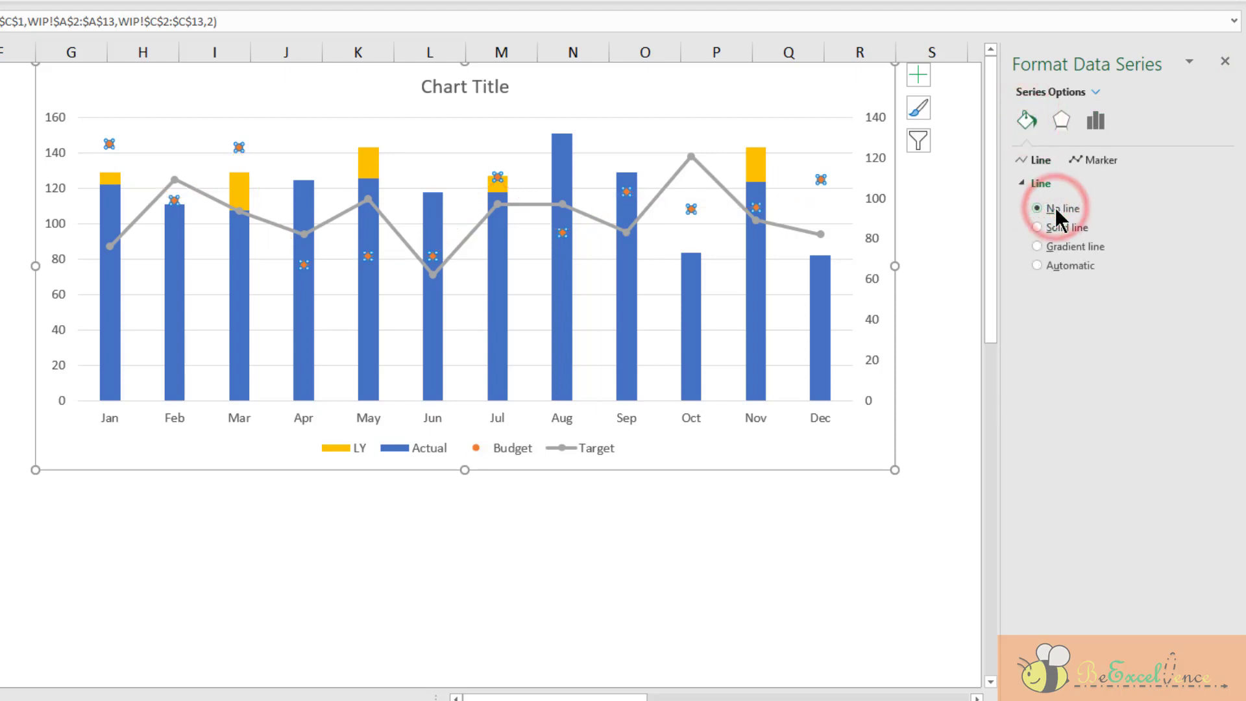
Give the Budget series built-in dash markers with a red solid border.
left_click(1108, 159)
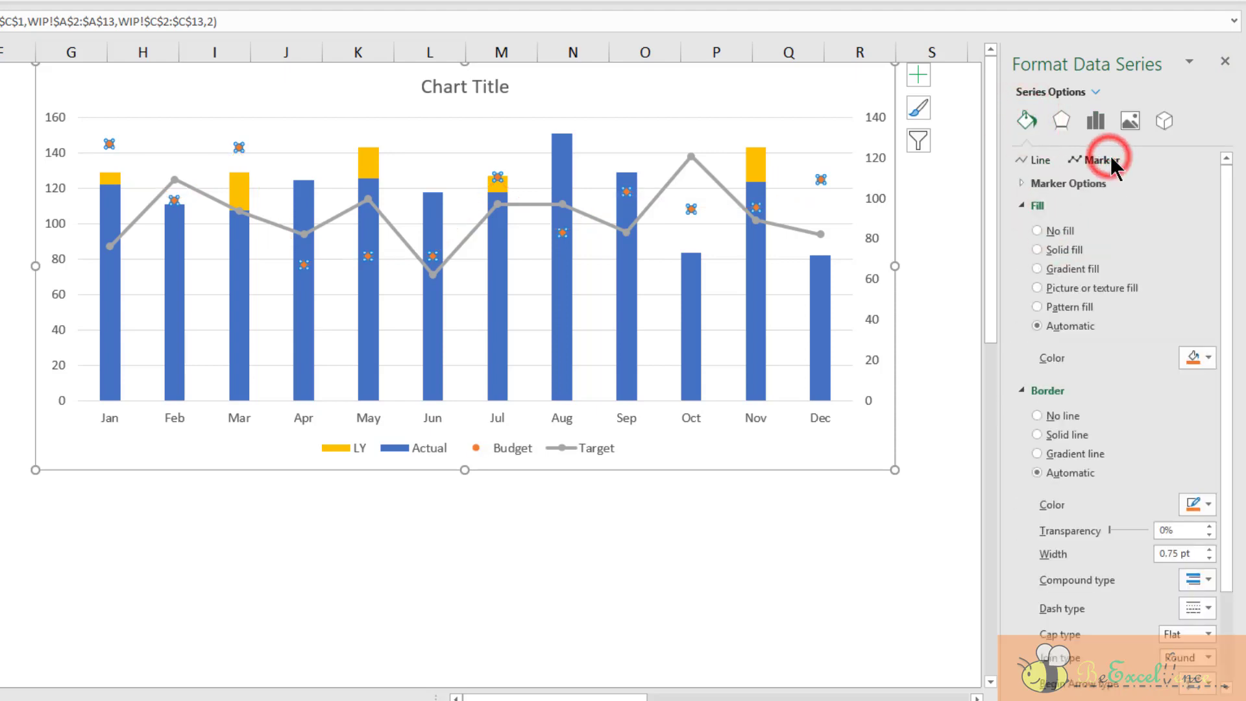
left_click(1072, 183)
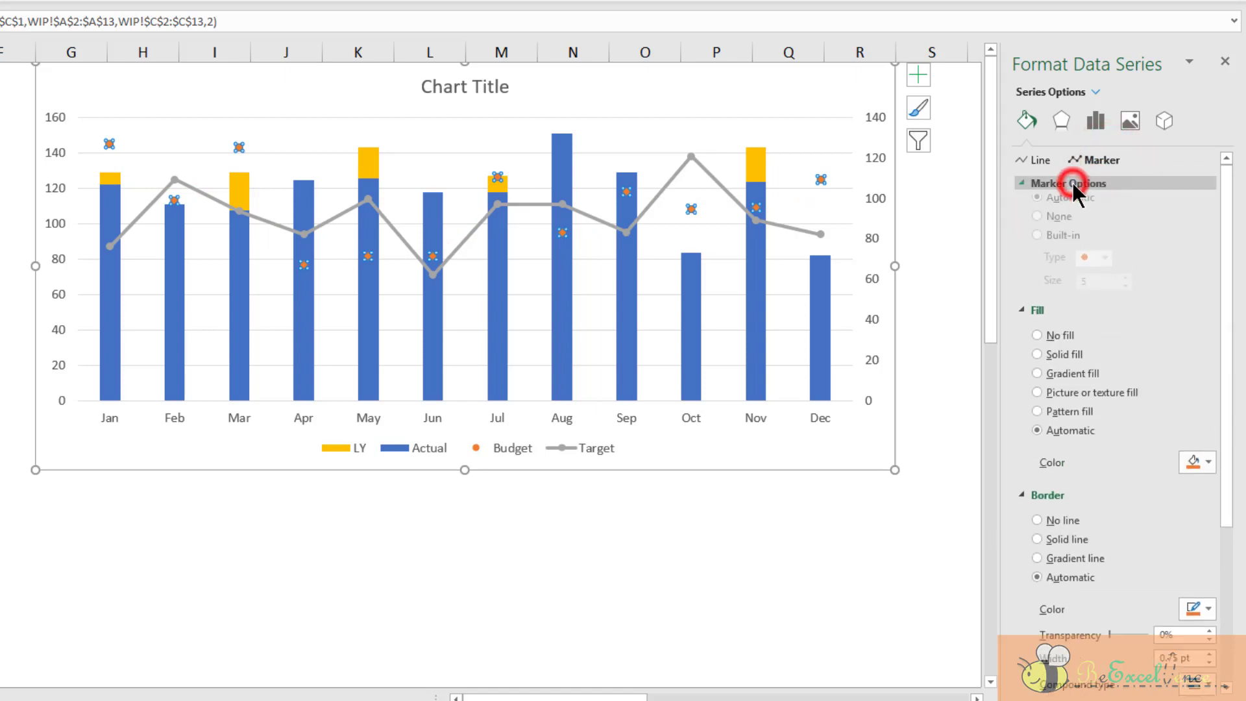
left_click(1070, 242)
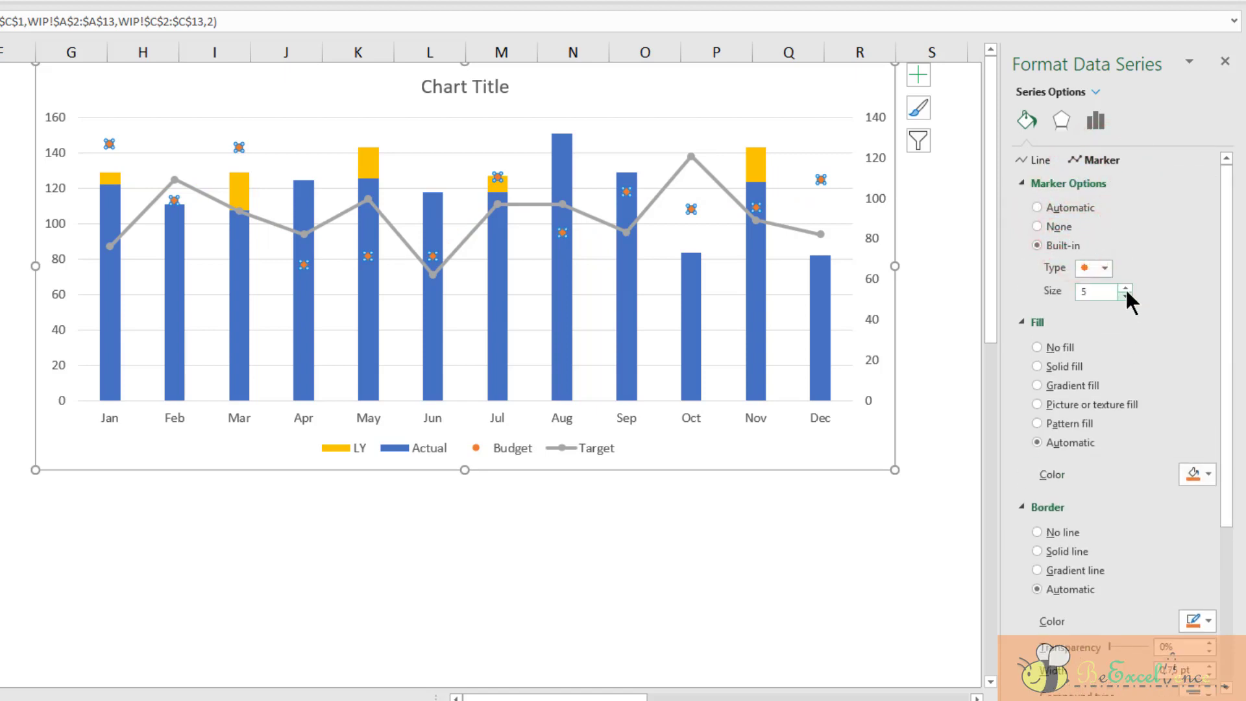
left_click(1106, 269)
left_click(1087, 387)
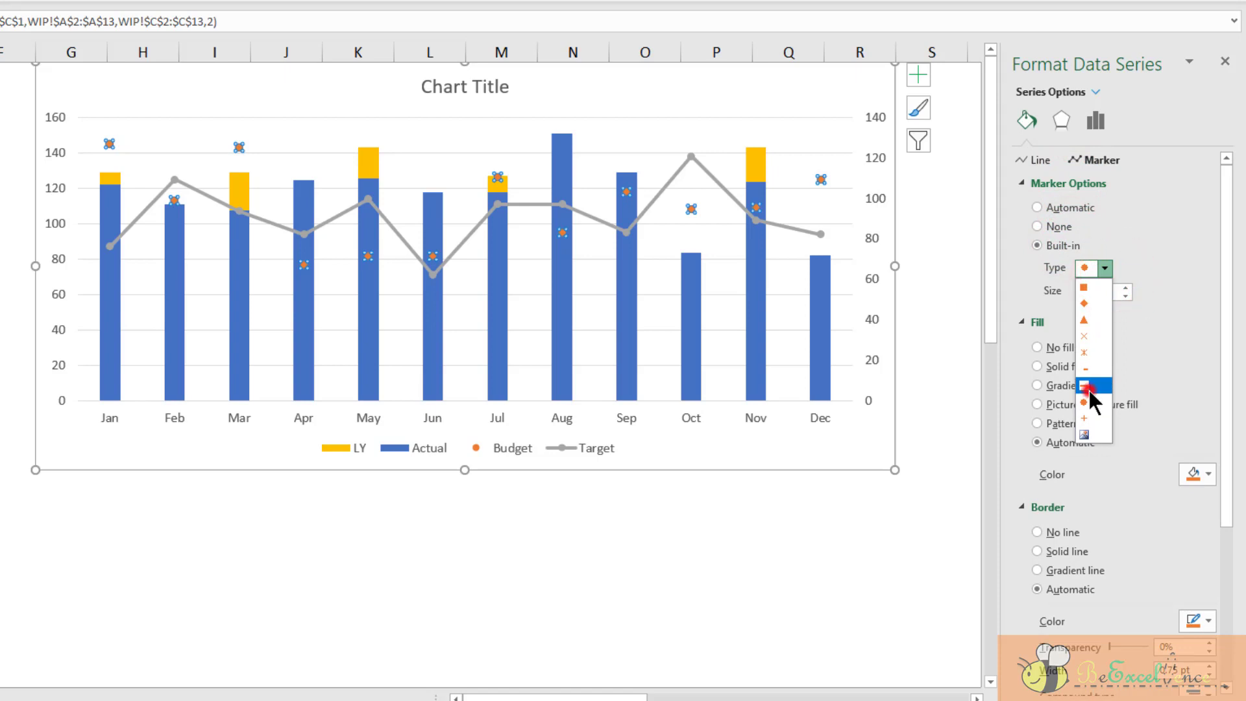
left_click(1212, 622)
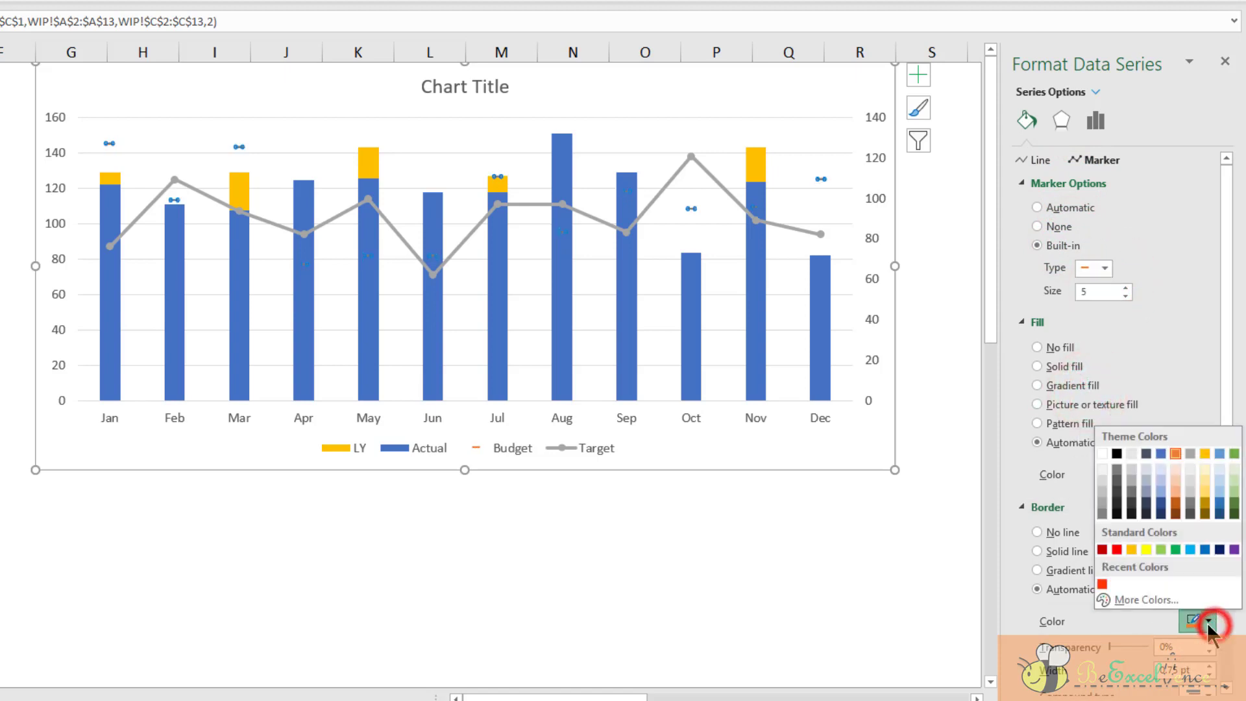
left_click(1116, 549)
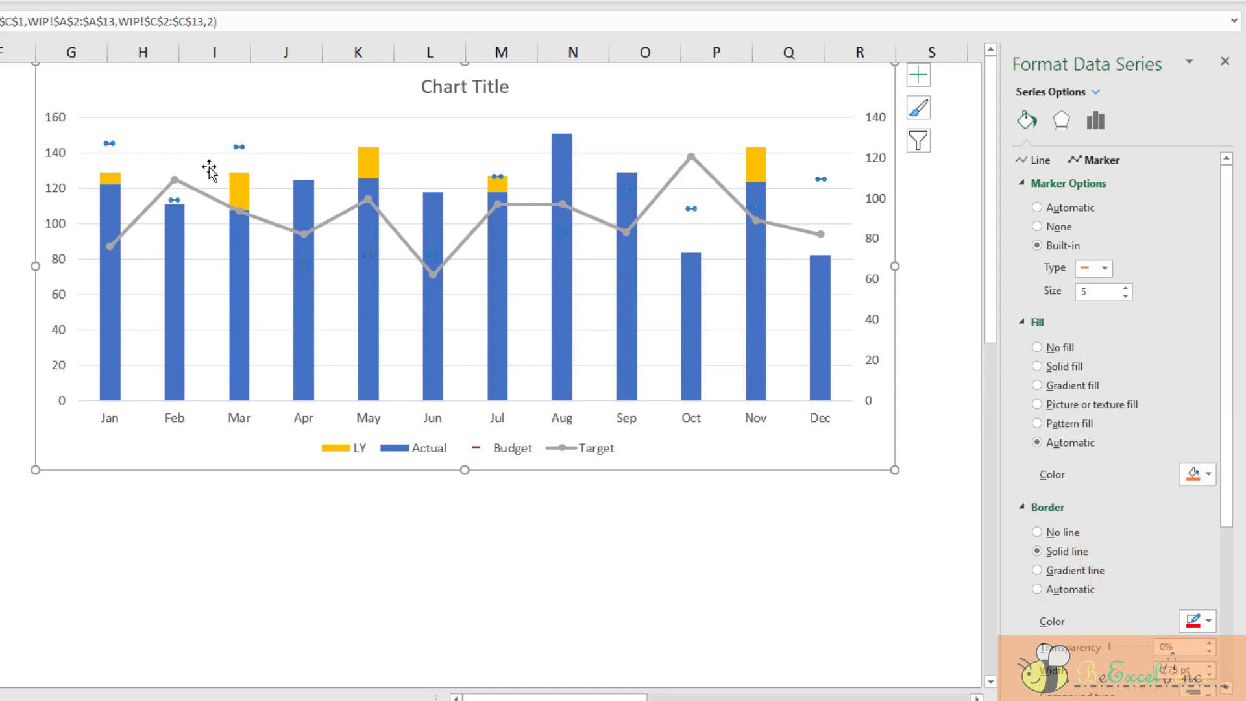
Remove the Target series' connecting line.
left_click(138, 216)
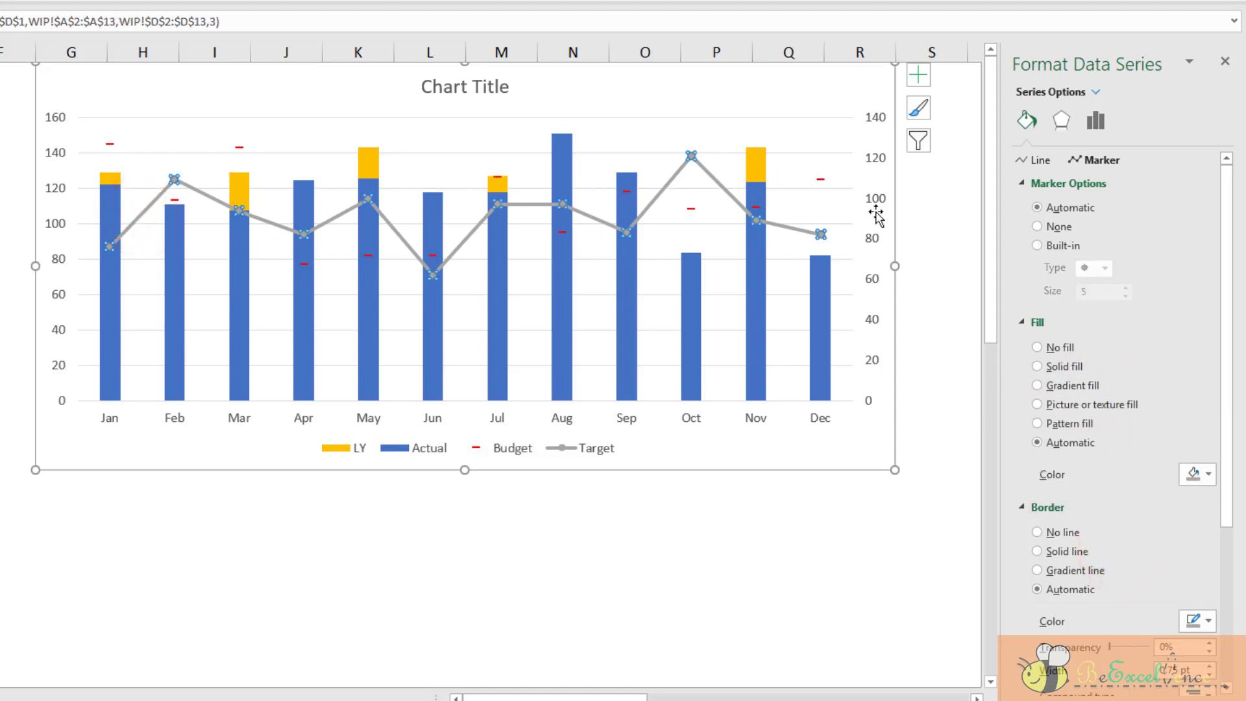
left_click(1033, 162)
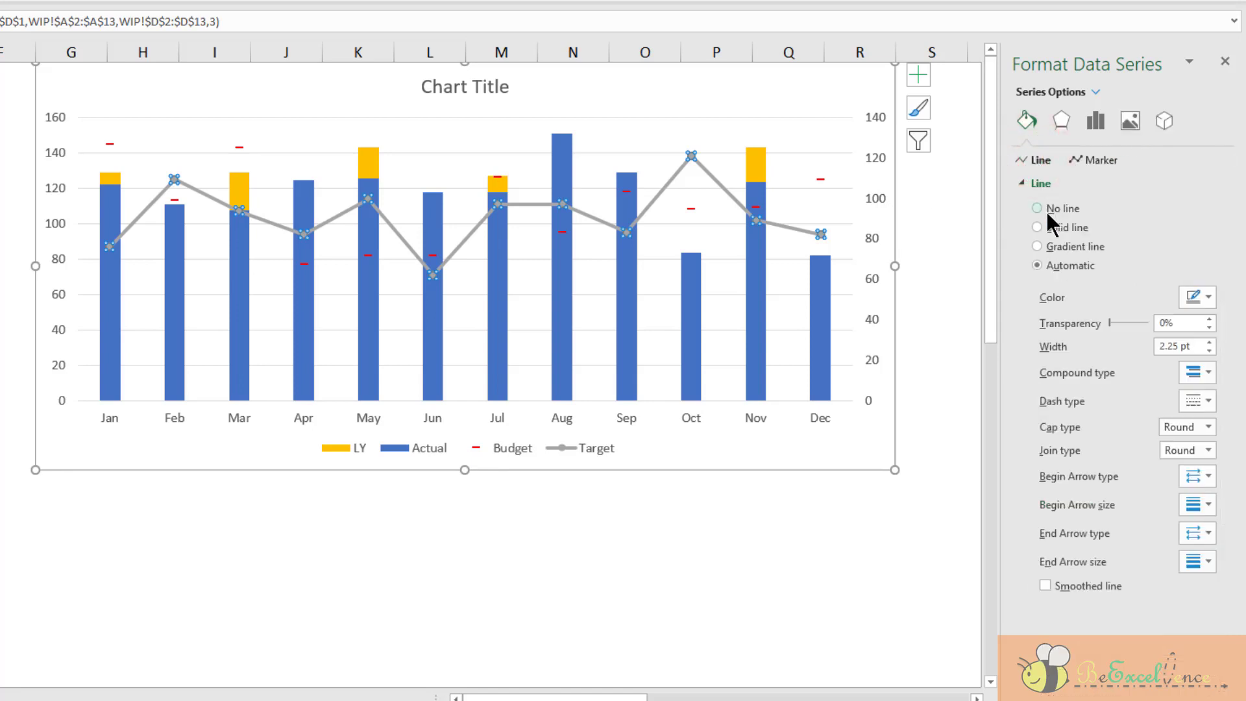
left_click(1055, 209)
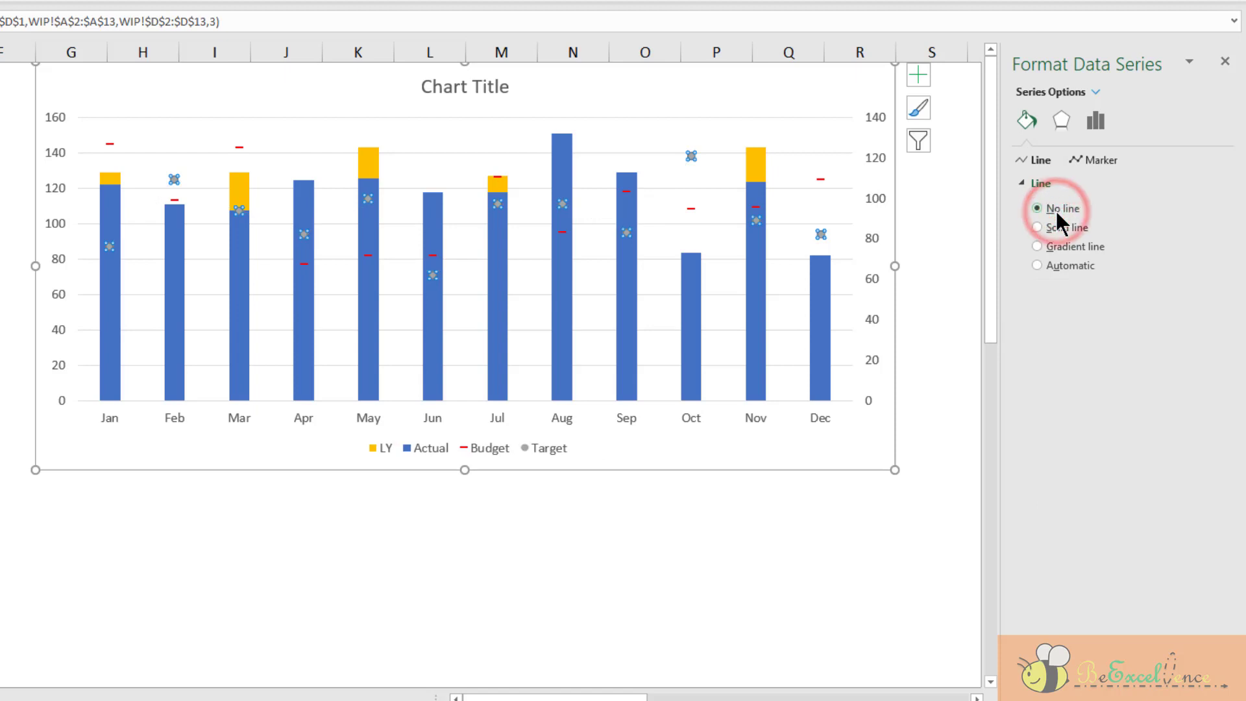
Make the Target markers built-in X crosses with a red solid outline.
left_click(1107, 159)
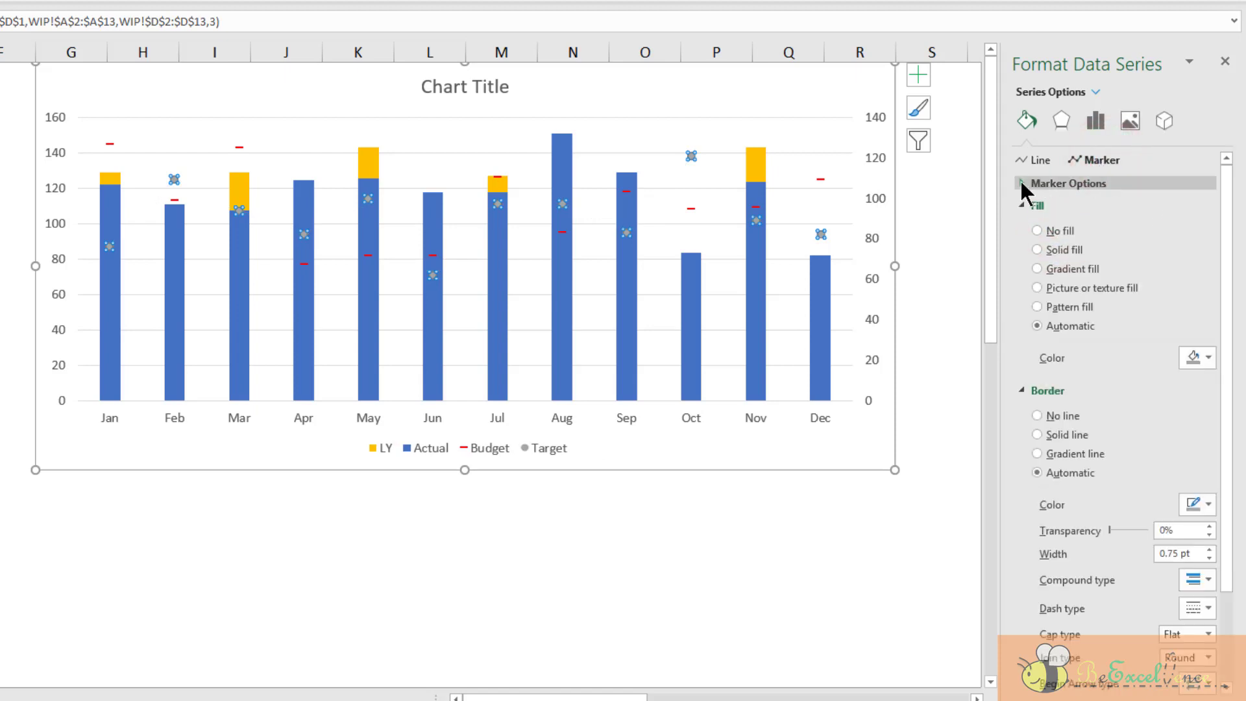
left_click(1021, 183)
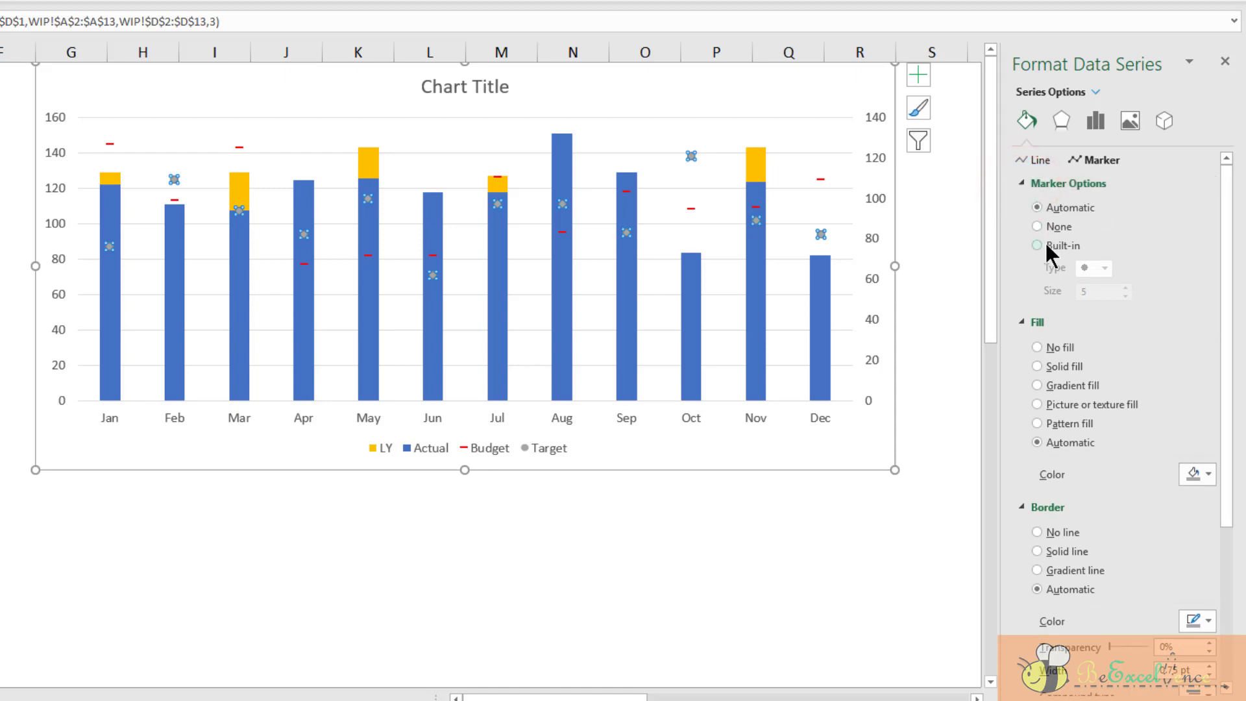
left_click(1047, 245)
left_click(1104, 268)
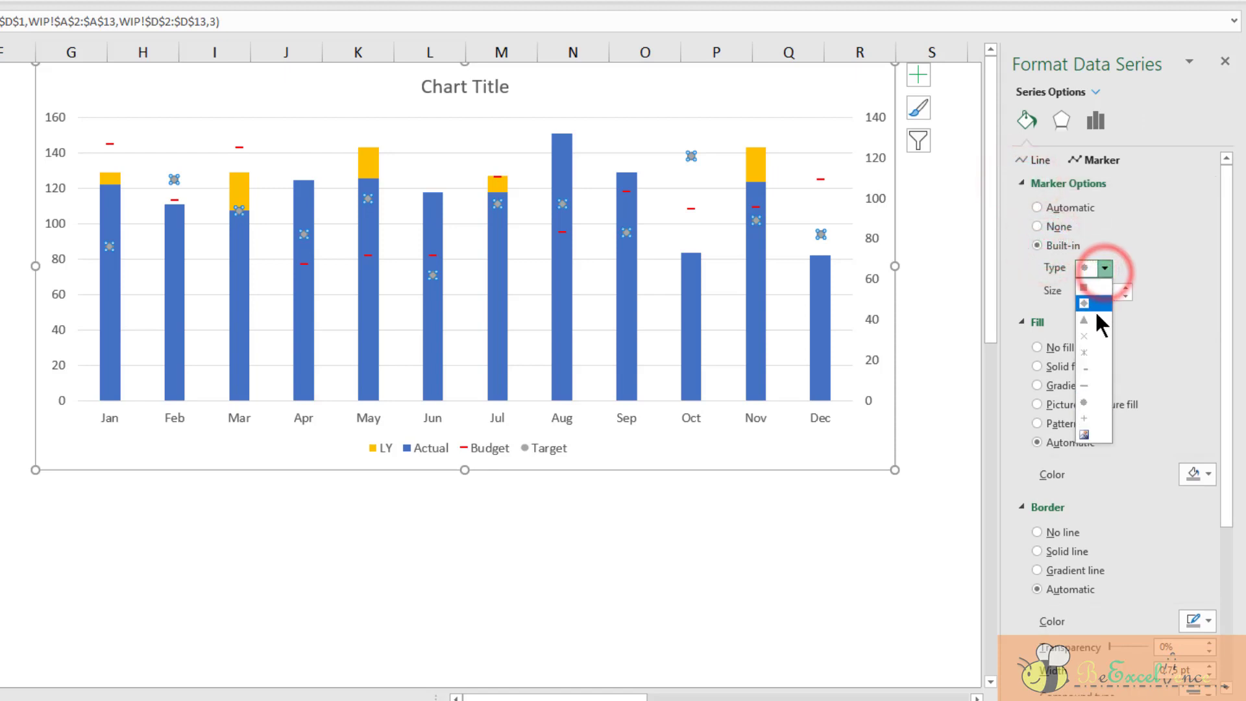
left_click(1100, 337)
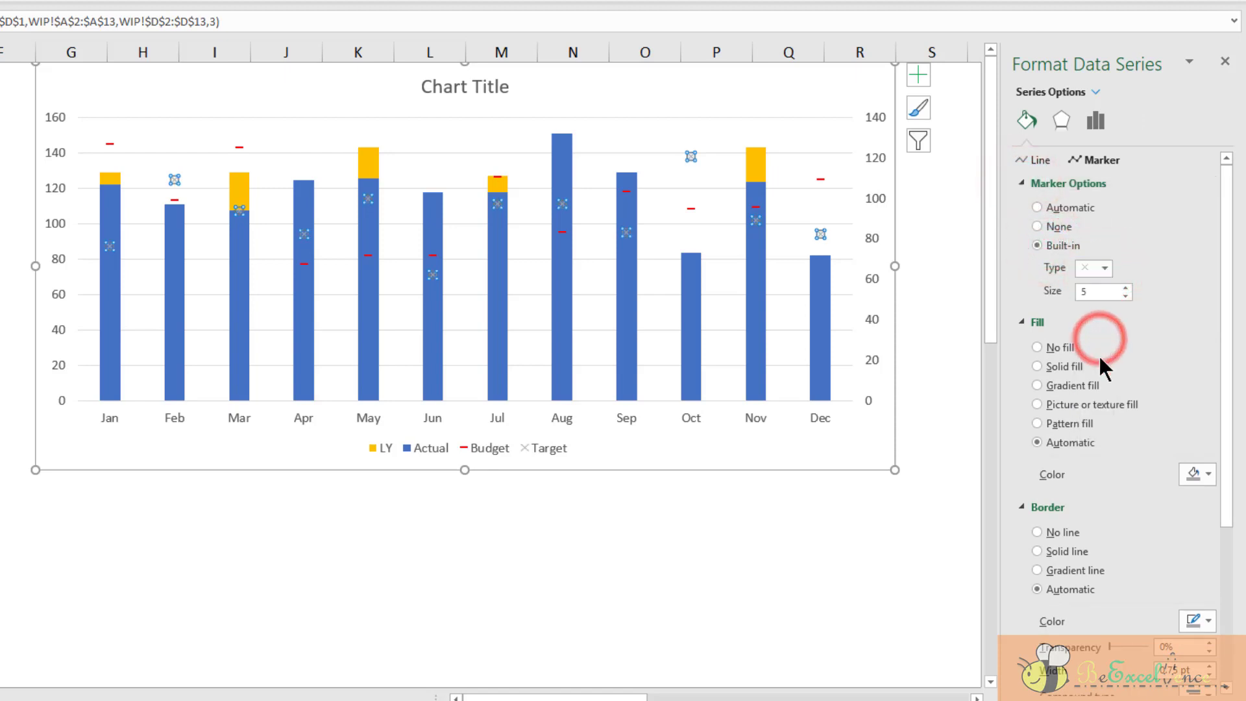
left_click(1208, 621)
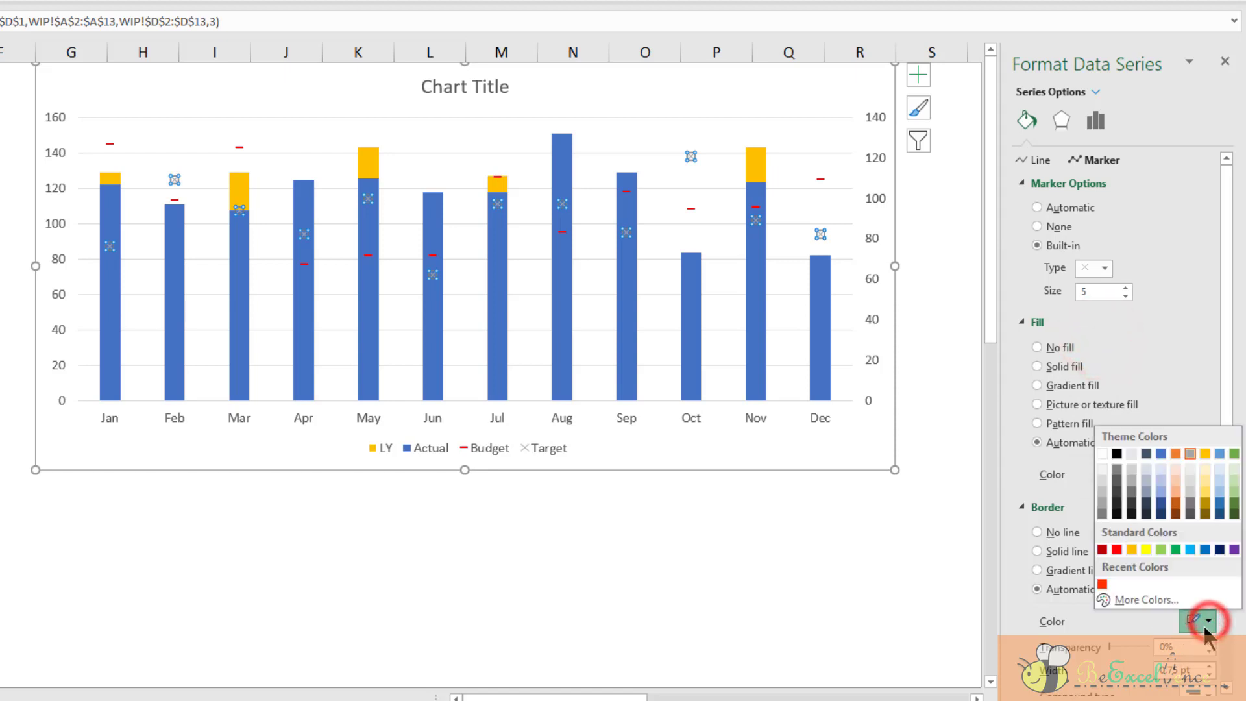
left_click(1116, 547)
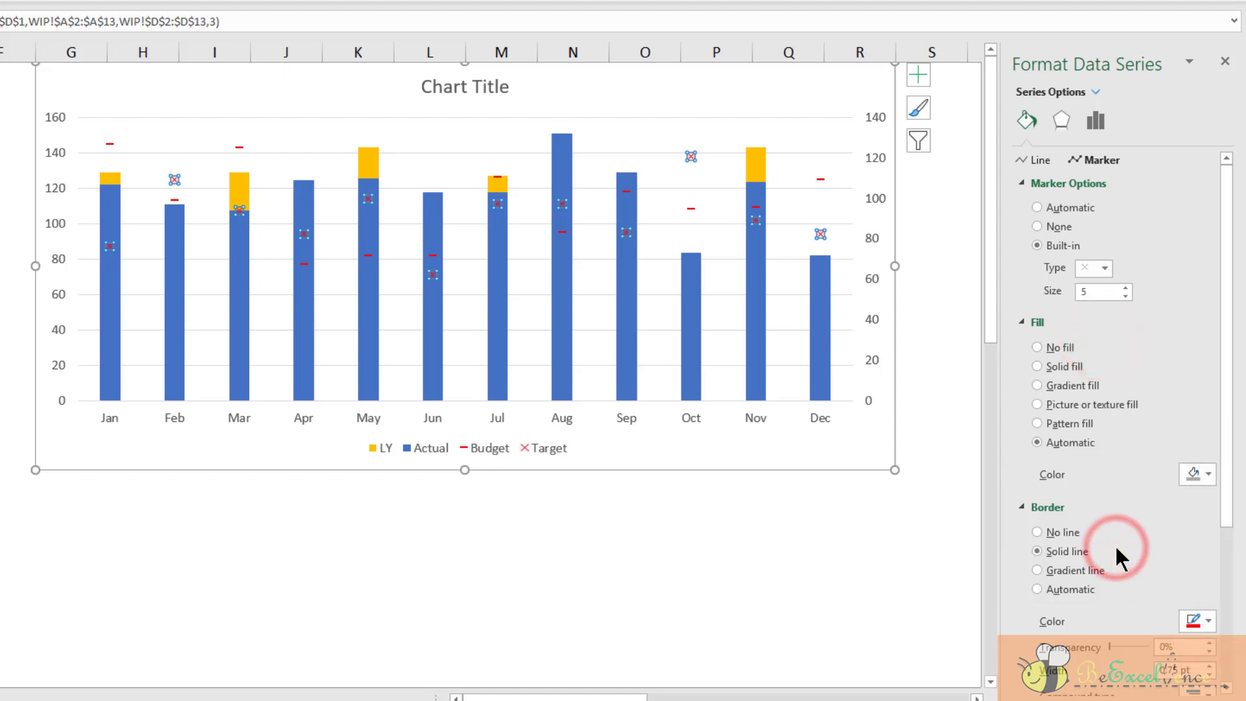
left_click(841, 570)
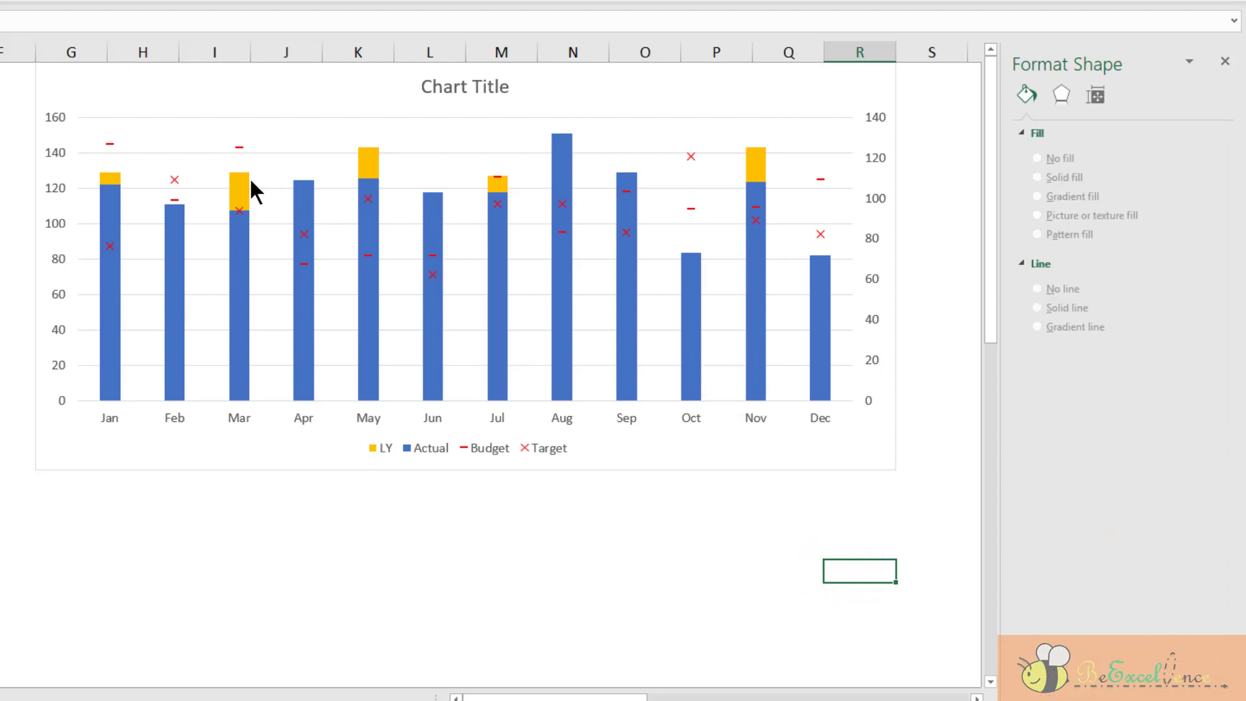
Set the LY columns' gap width to 80.
left_click(243, 180)
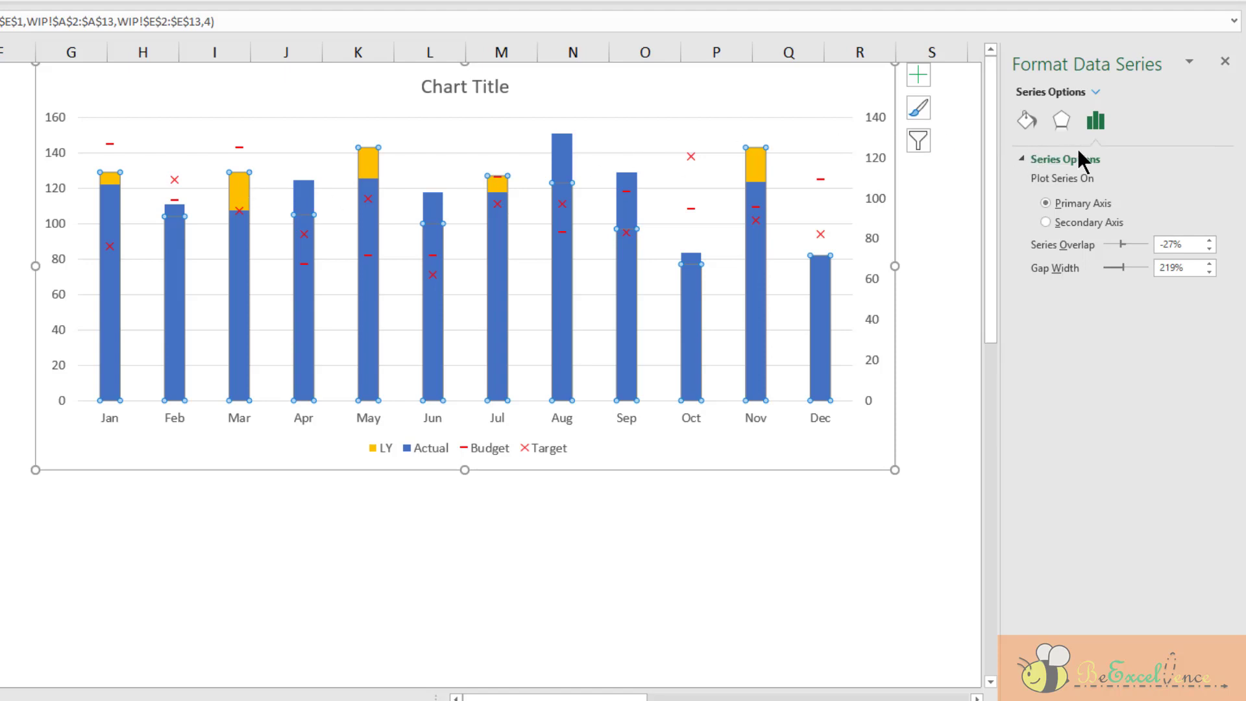
left_click(1197, 266)
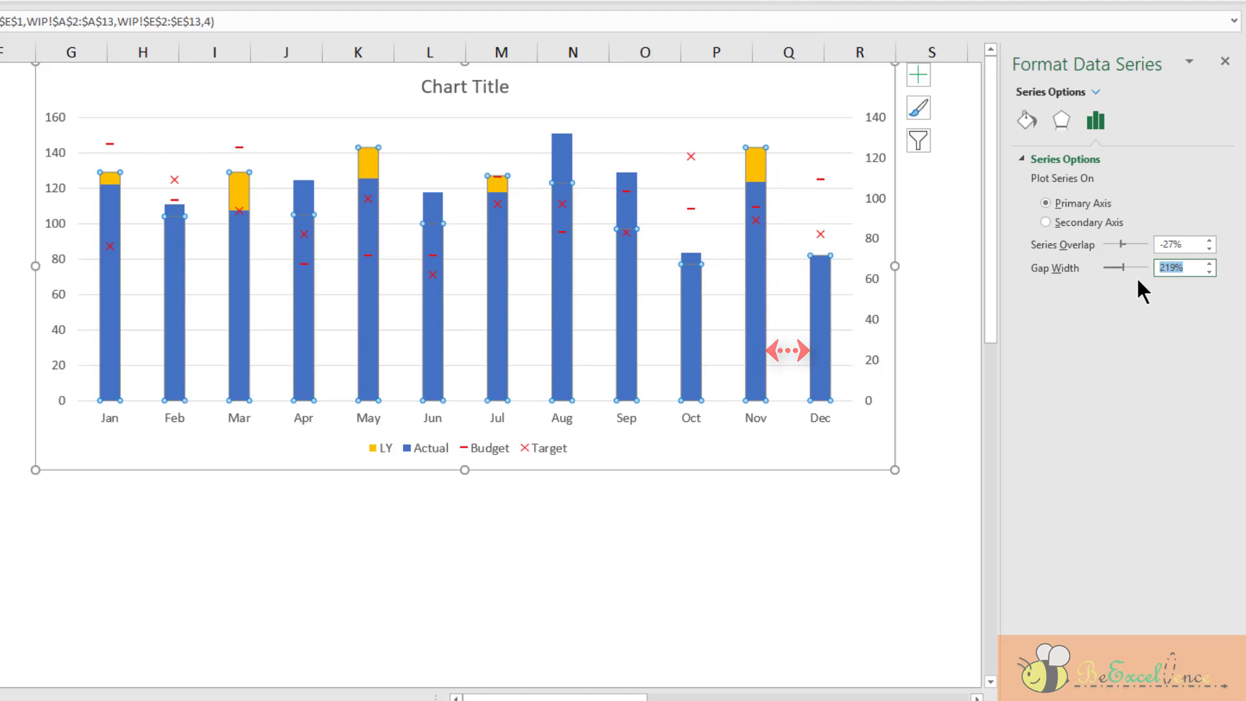
type("80")
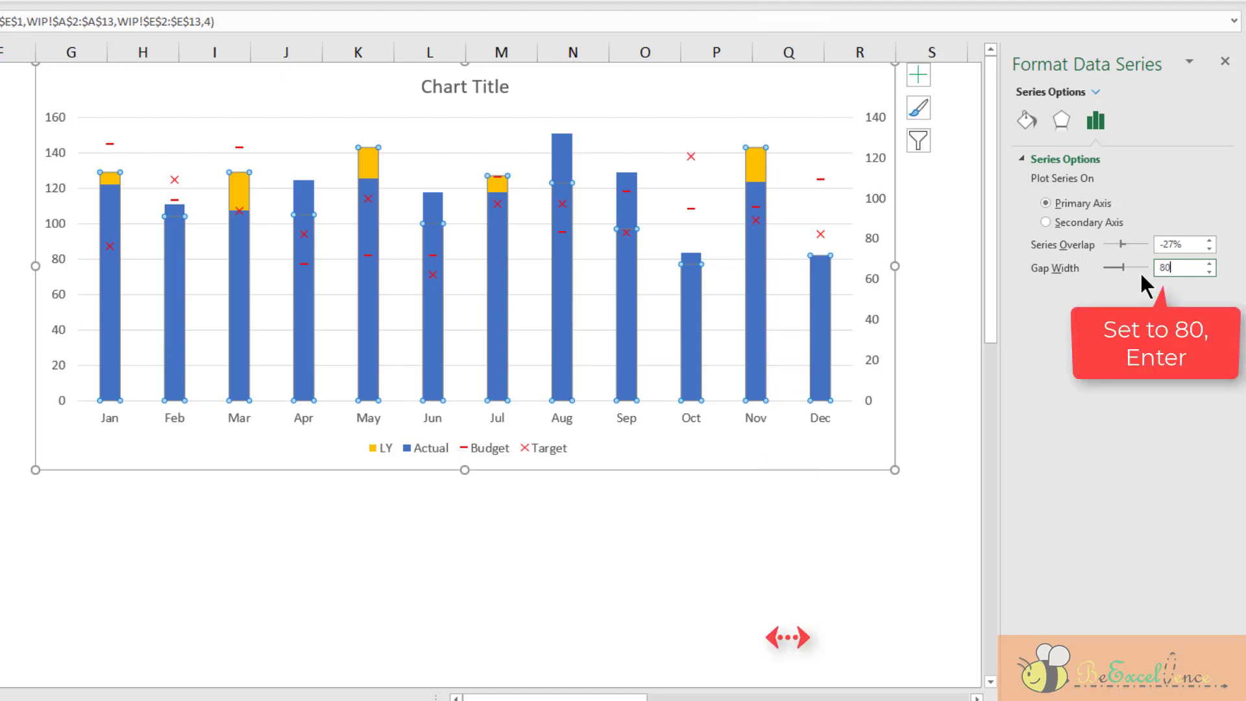
key("Return")
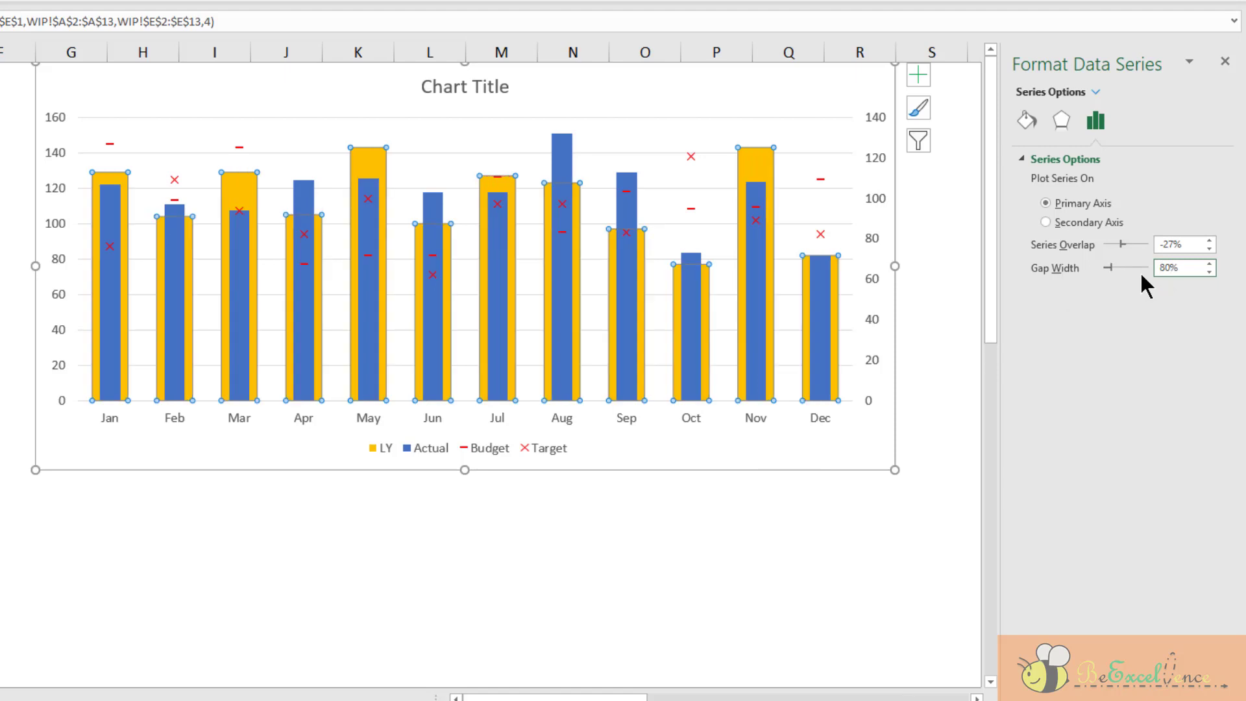
Fill the LY columns with grey.
left_click(1022, 118)
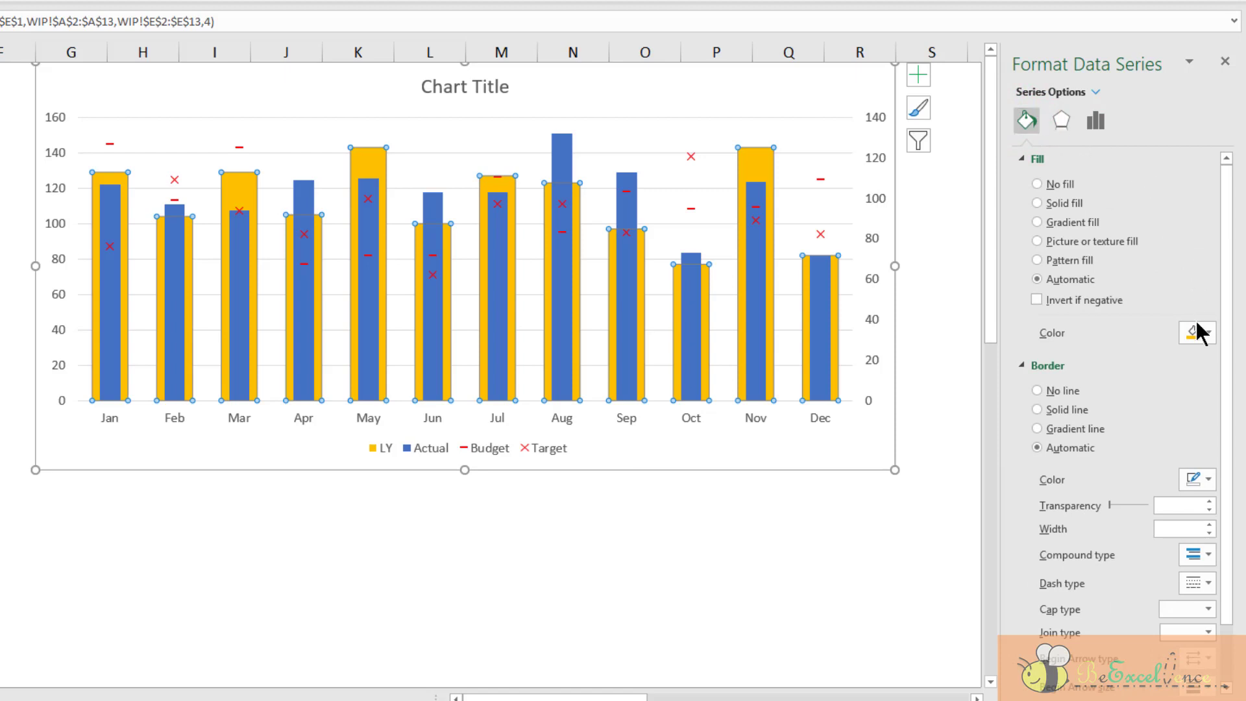
left_click(1208, 333)
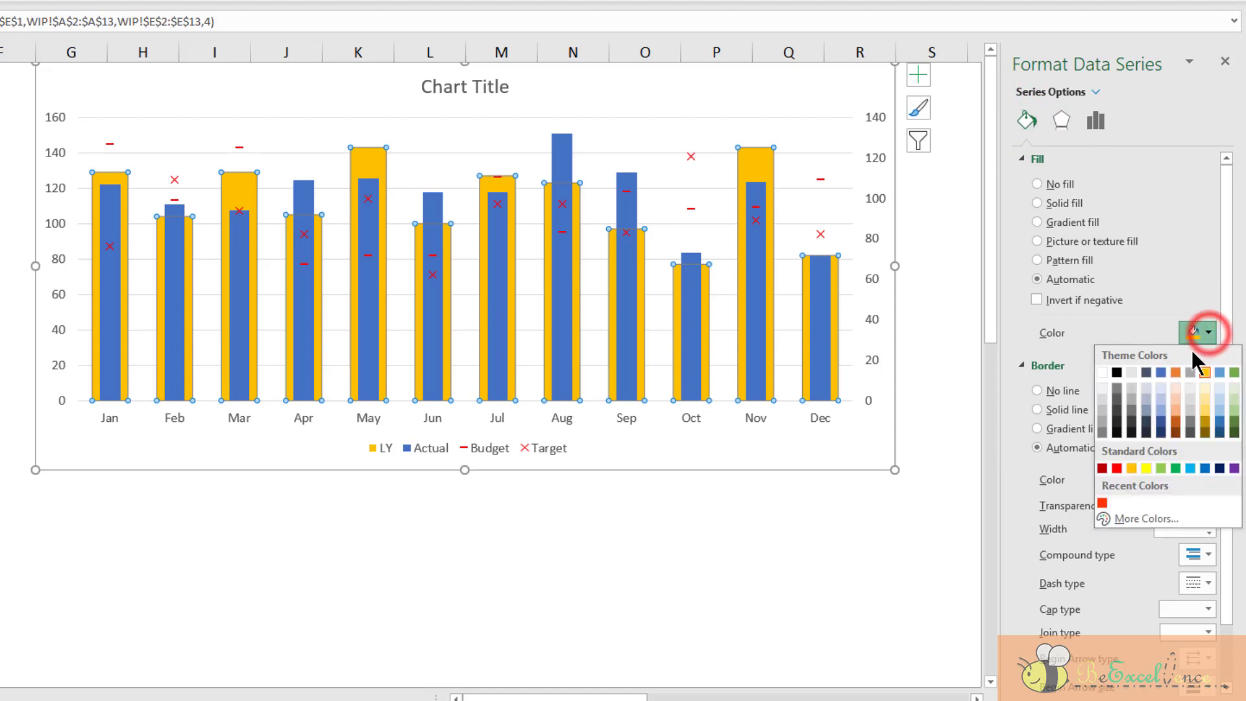
left_click(1102, 411)
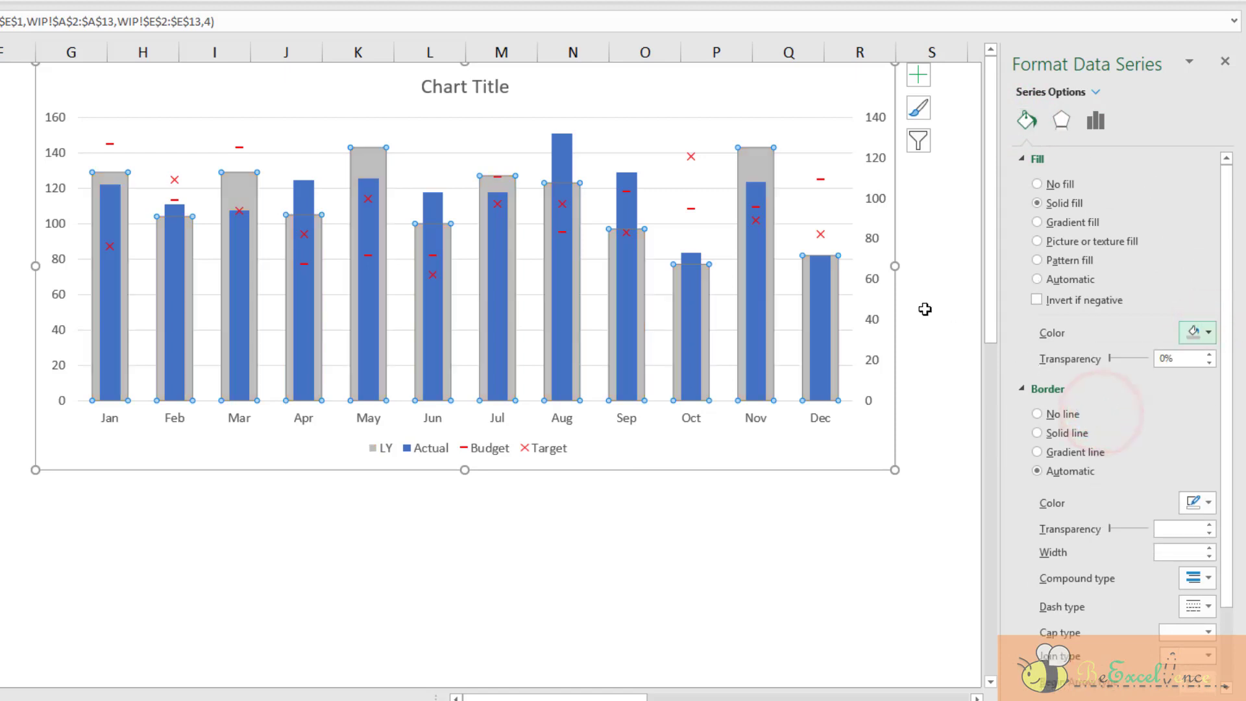
Fill the Actual columns with black.
left_click(824, 318)
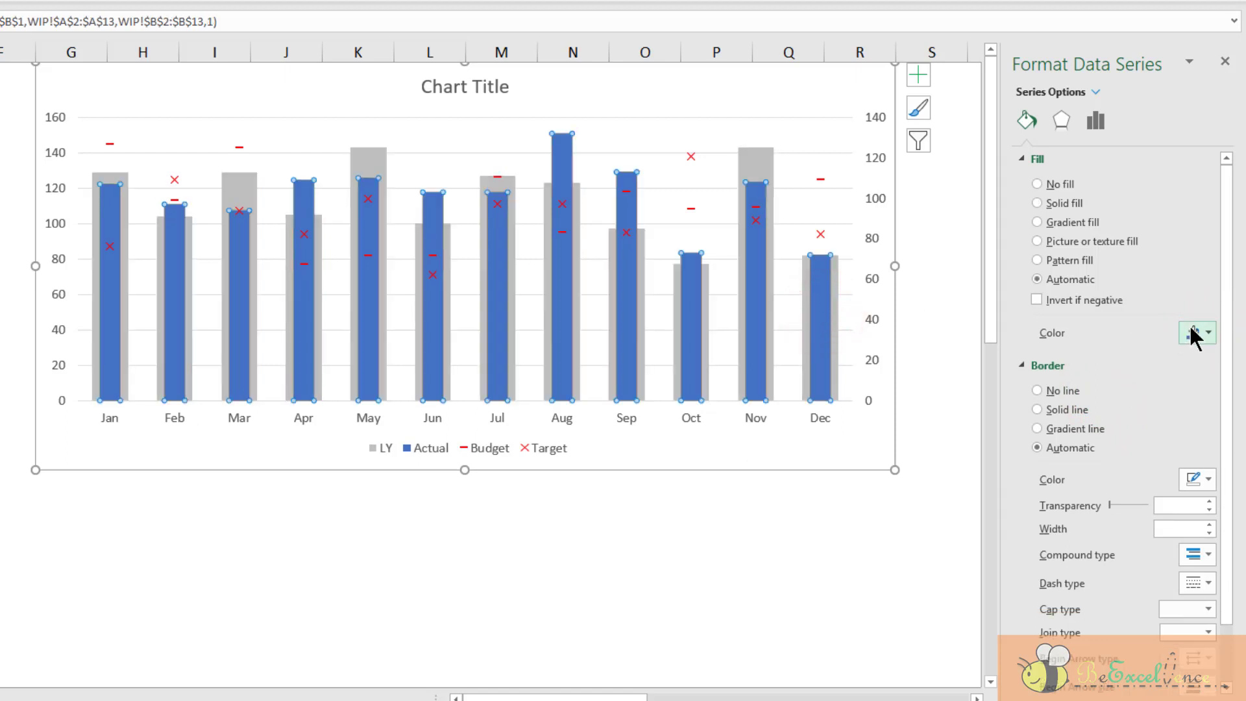
left_click(1209, 333)
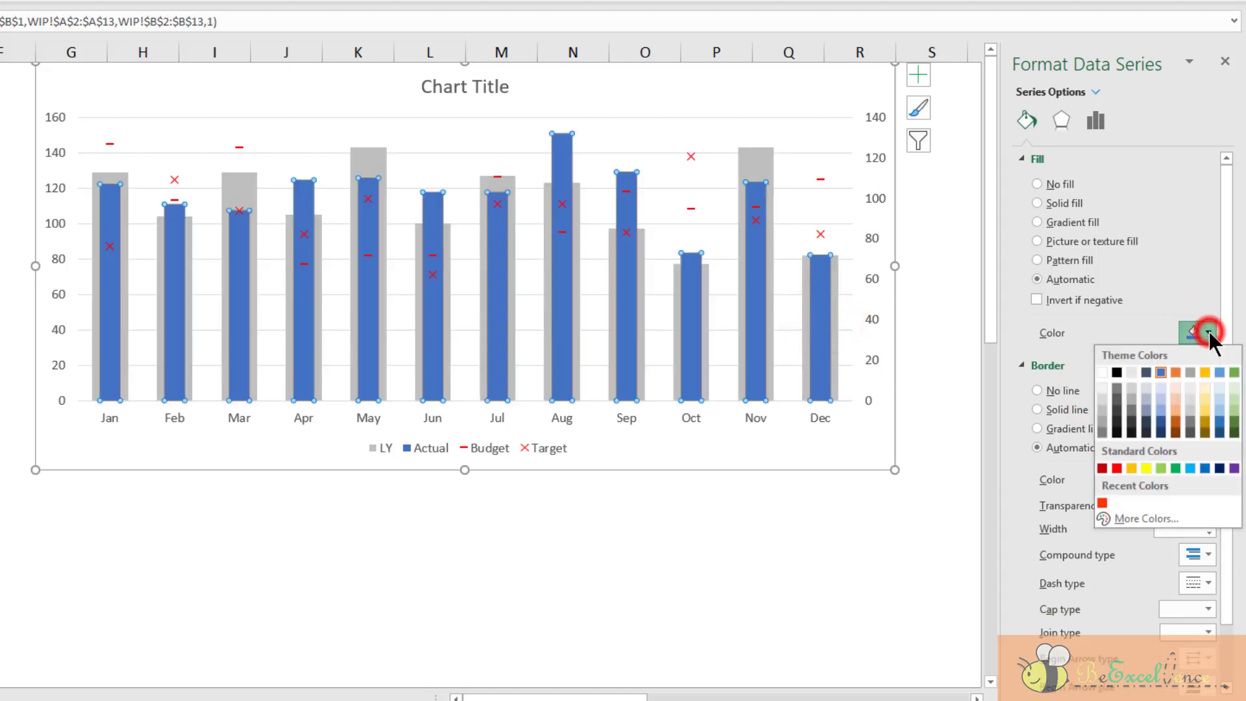
left_click(1117, 373)
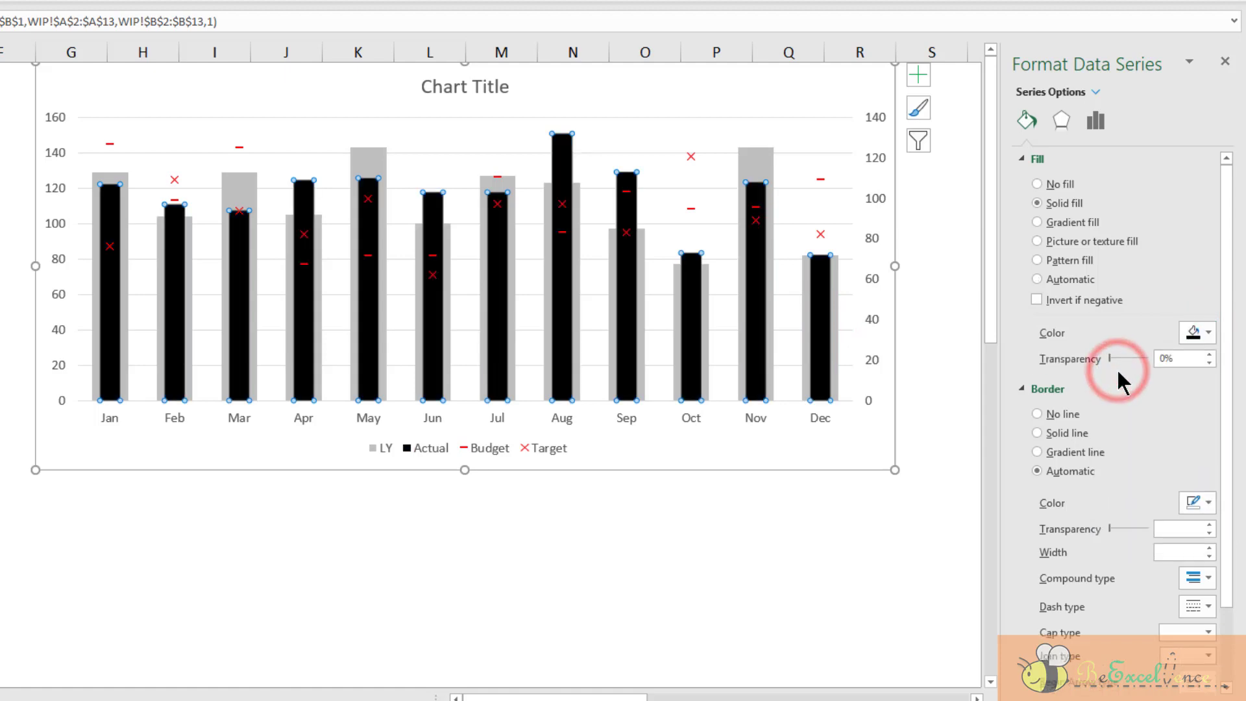
left_click(905, 335)
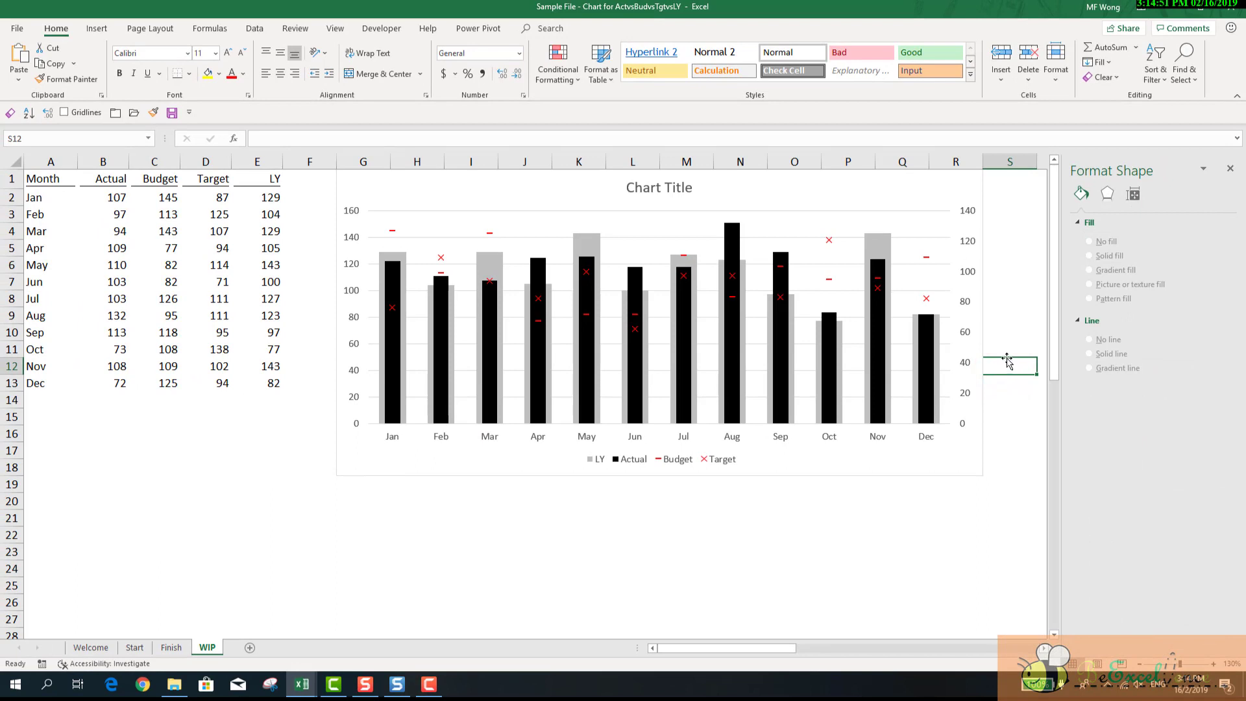
mouse_move(926, 329)
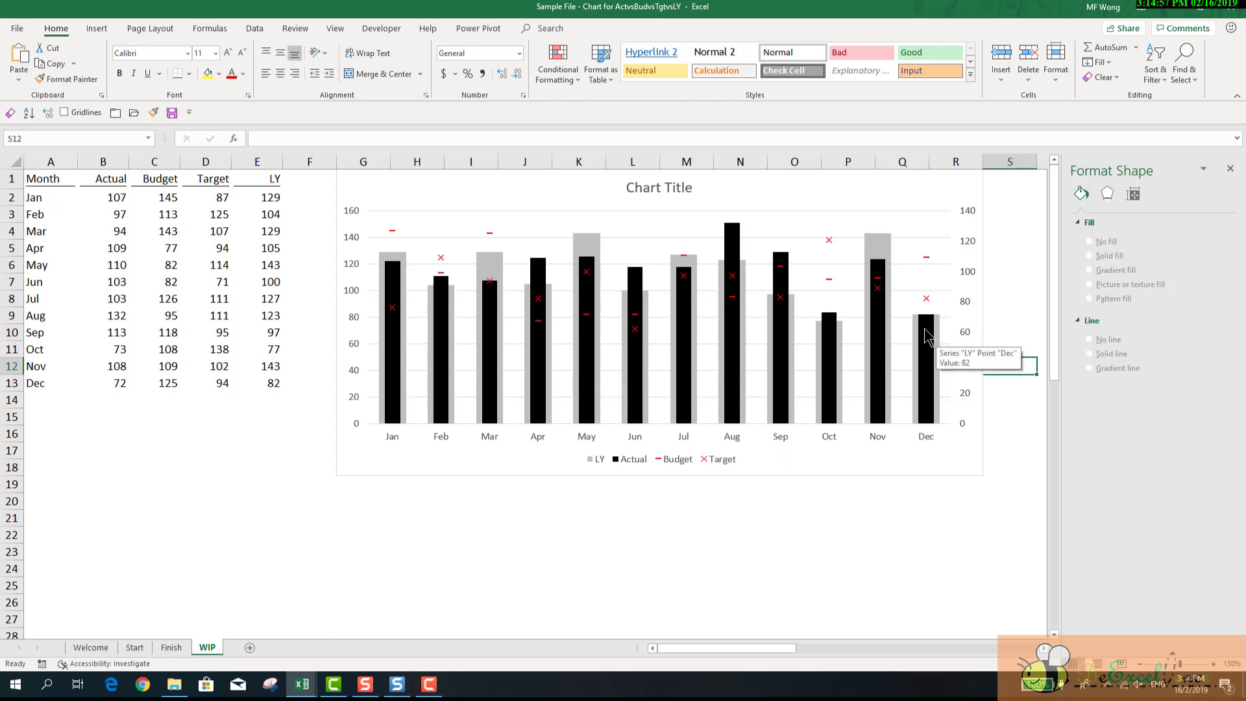
left_click(924, 328)
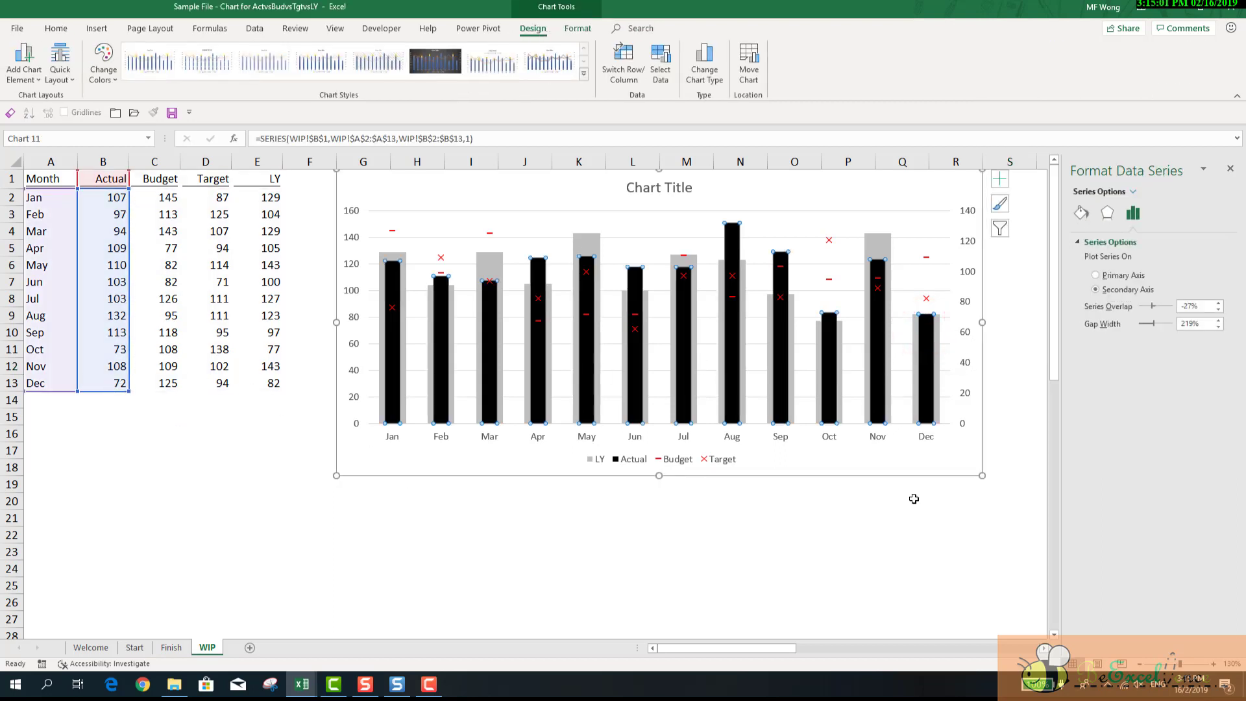
left_click(938, 416)
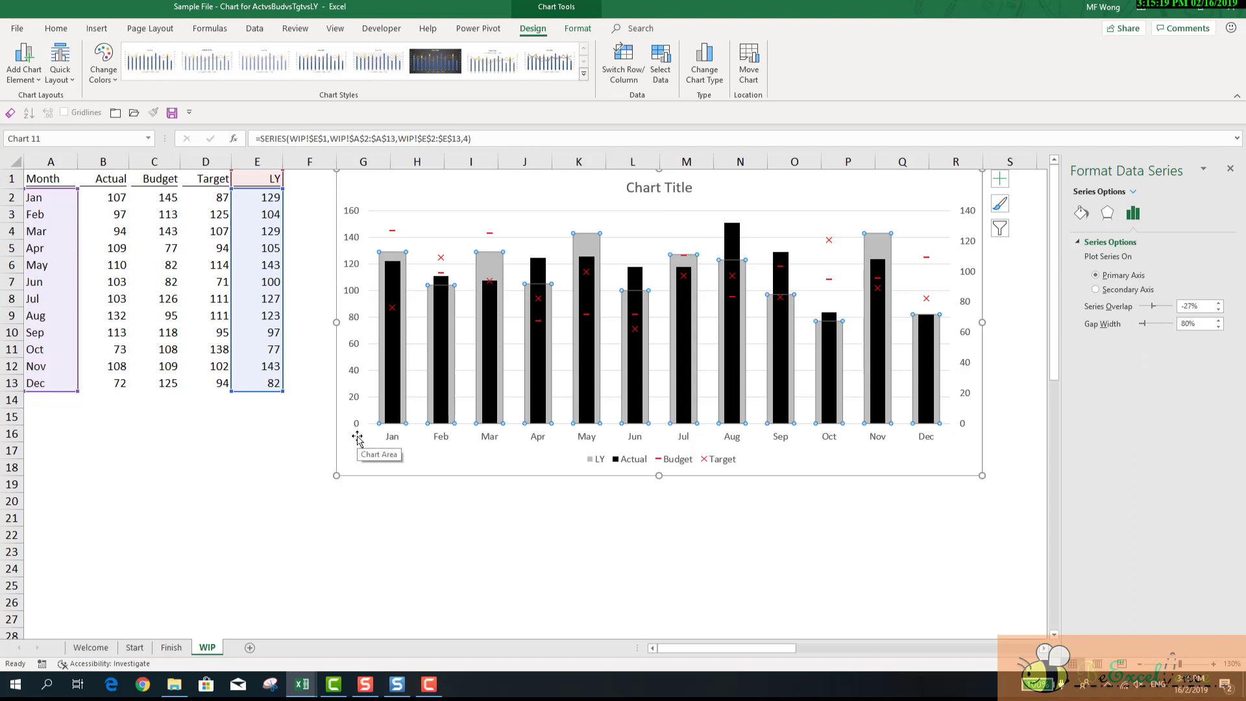
left_click(927, 364)
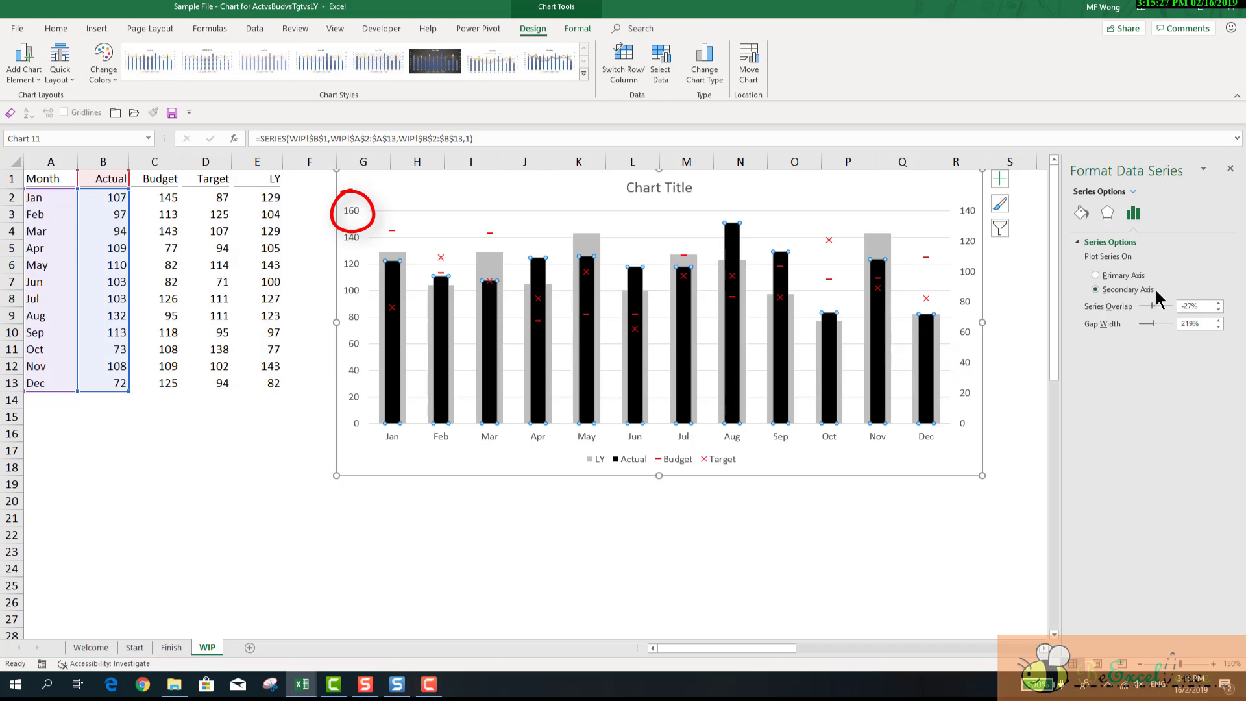
Delete the right-hand secondary value axis.
left_click(973, 278)
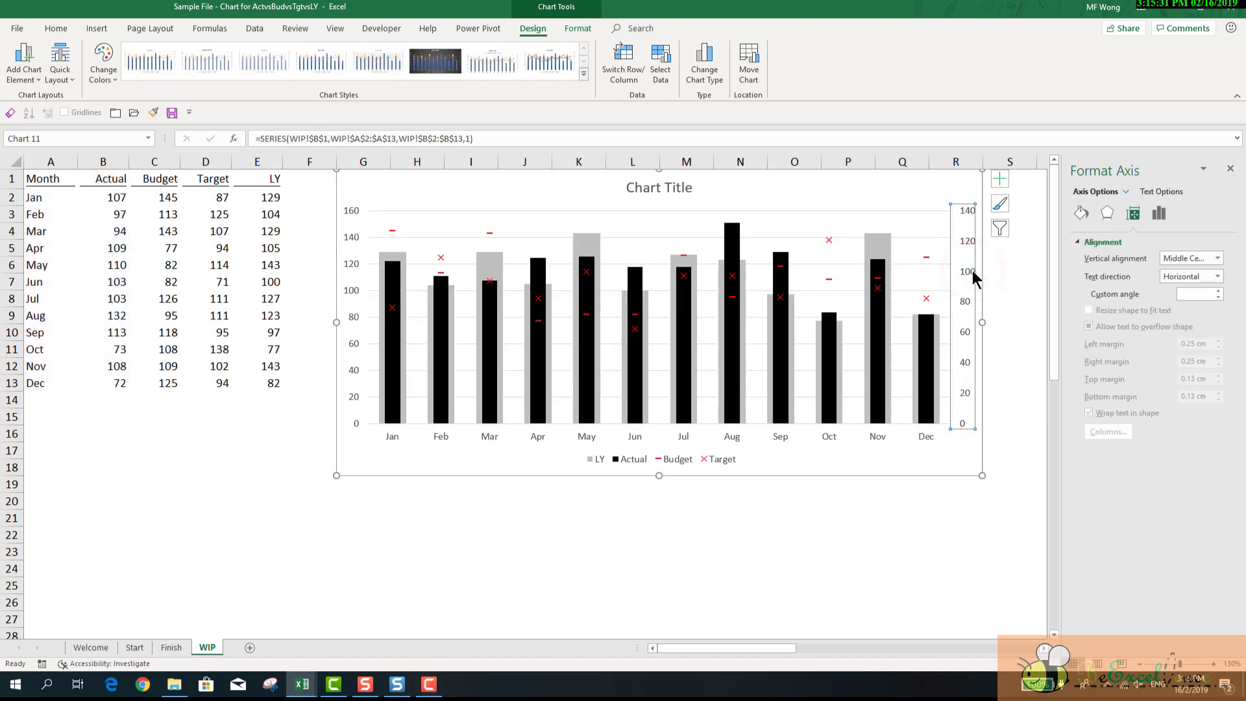
key("Delete")
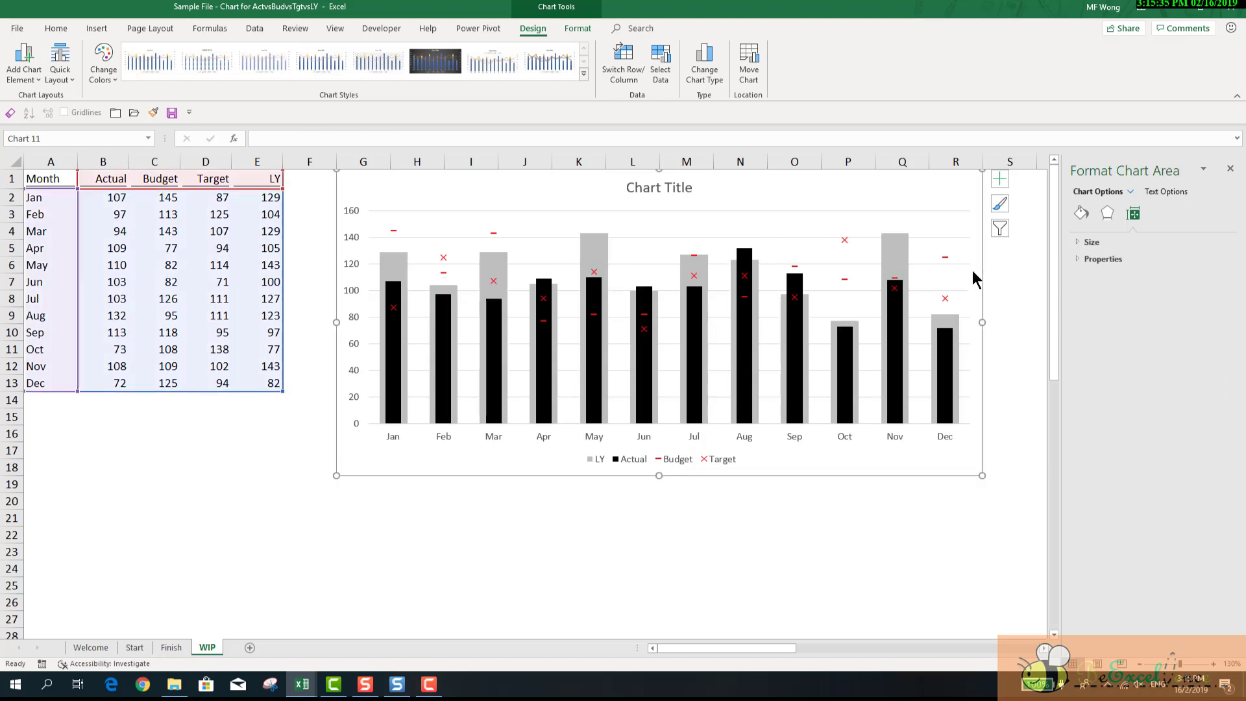
mouse_move(948, 324)
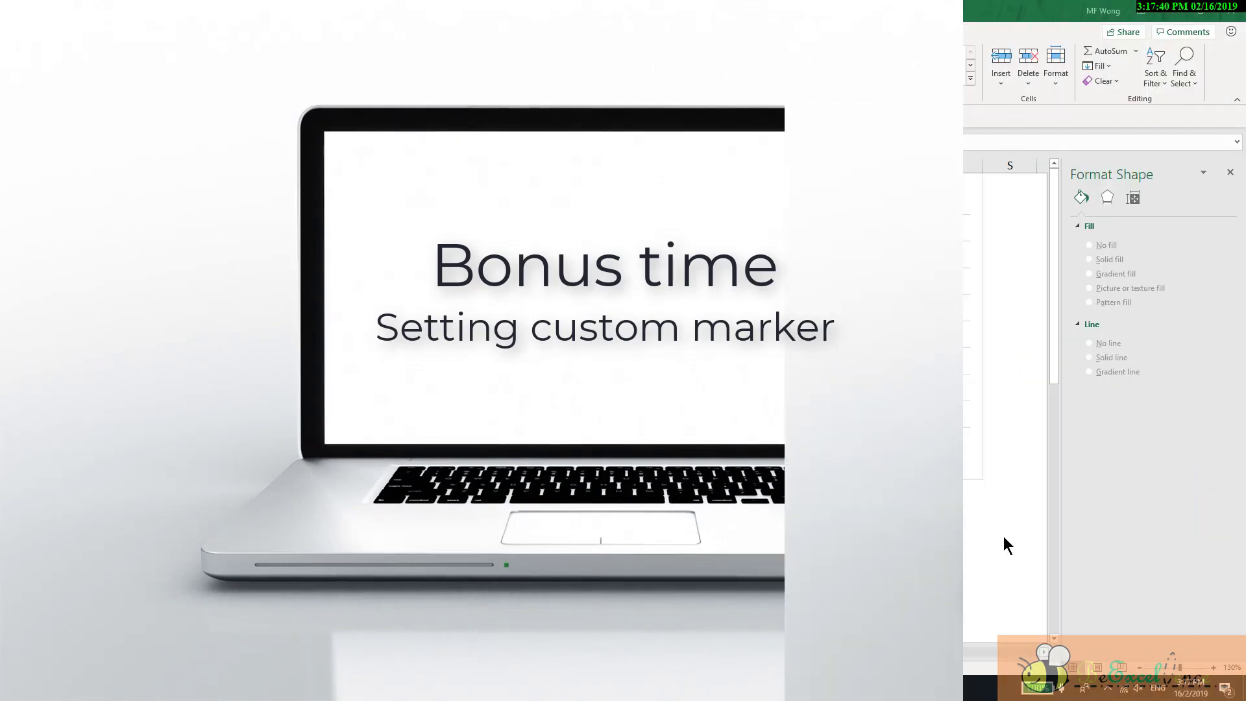
Increase the Budget series marker outline width in the Fill & Line marker settings.
left_click(1004, 536)
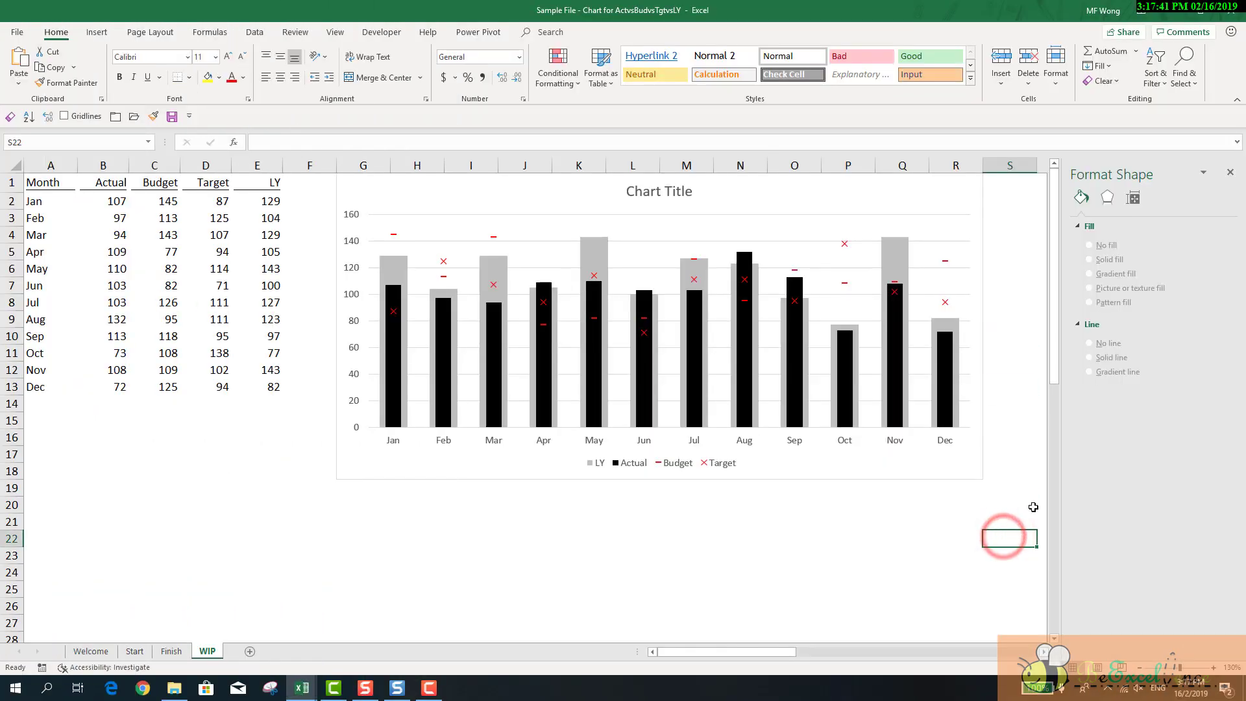
left_click(945, 261)
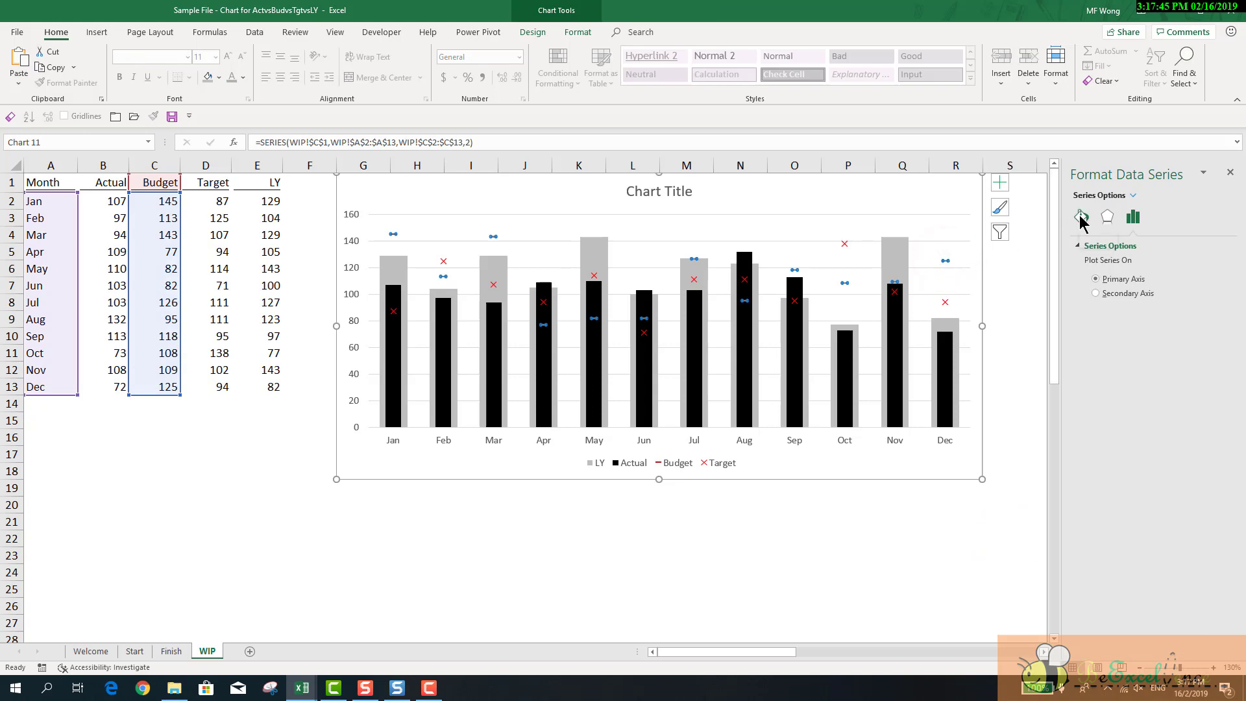
left_click(1080, 219)
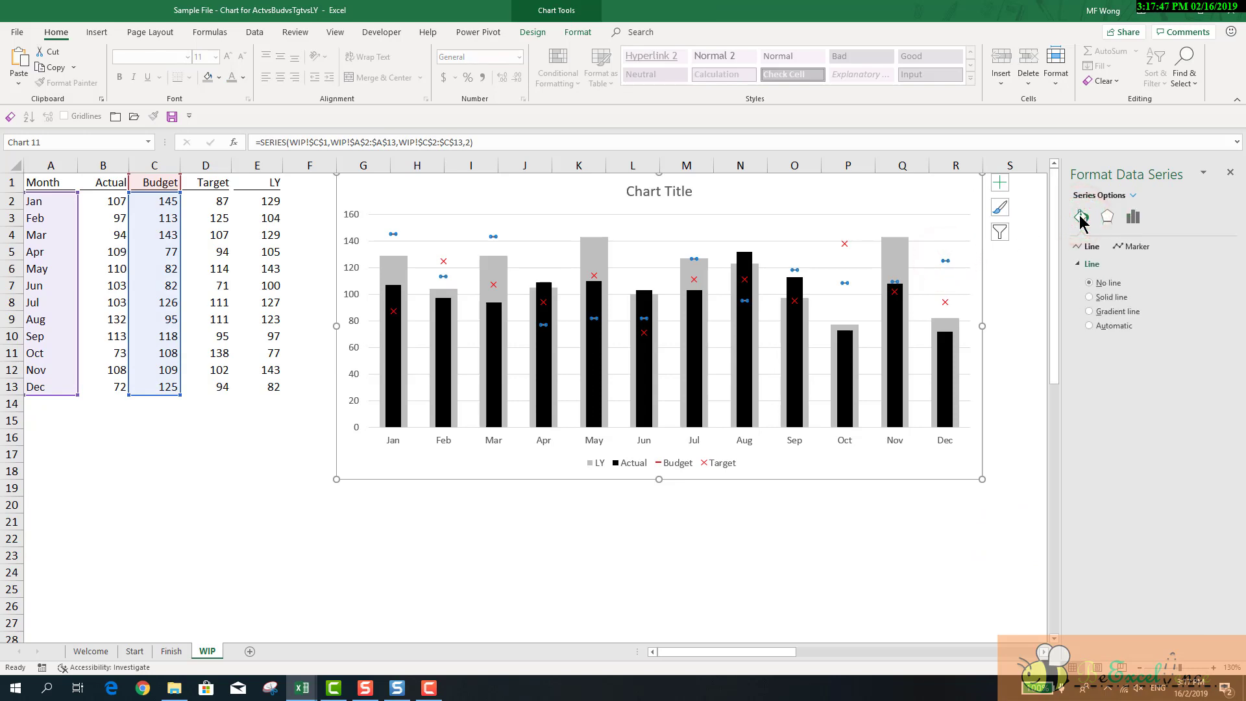
left_click(1132, 245)
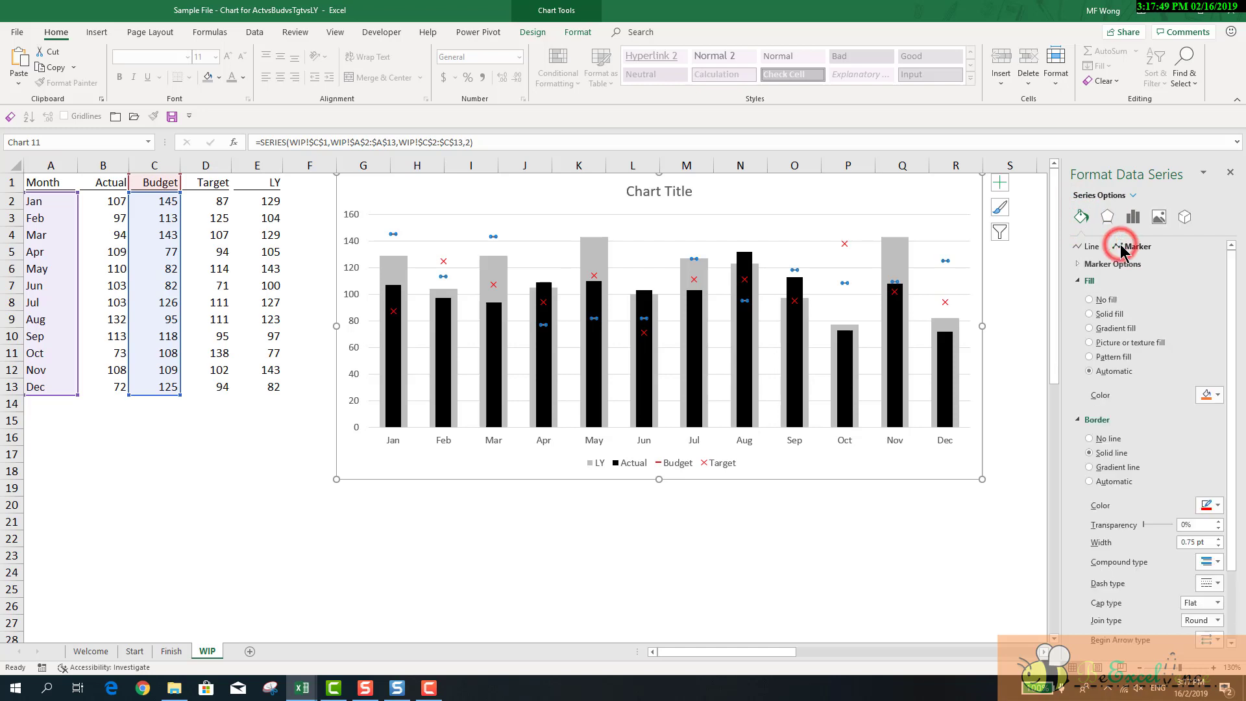
left_click(1219, 539)
left_click(1218, 539)
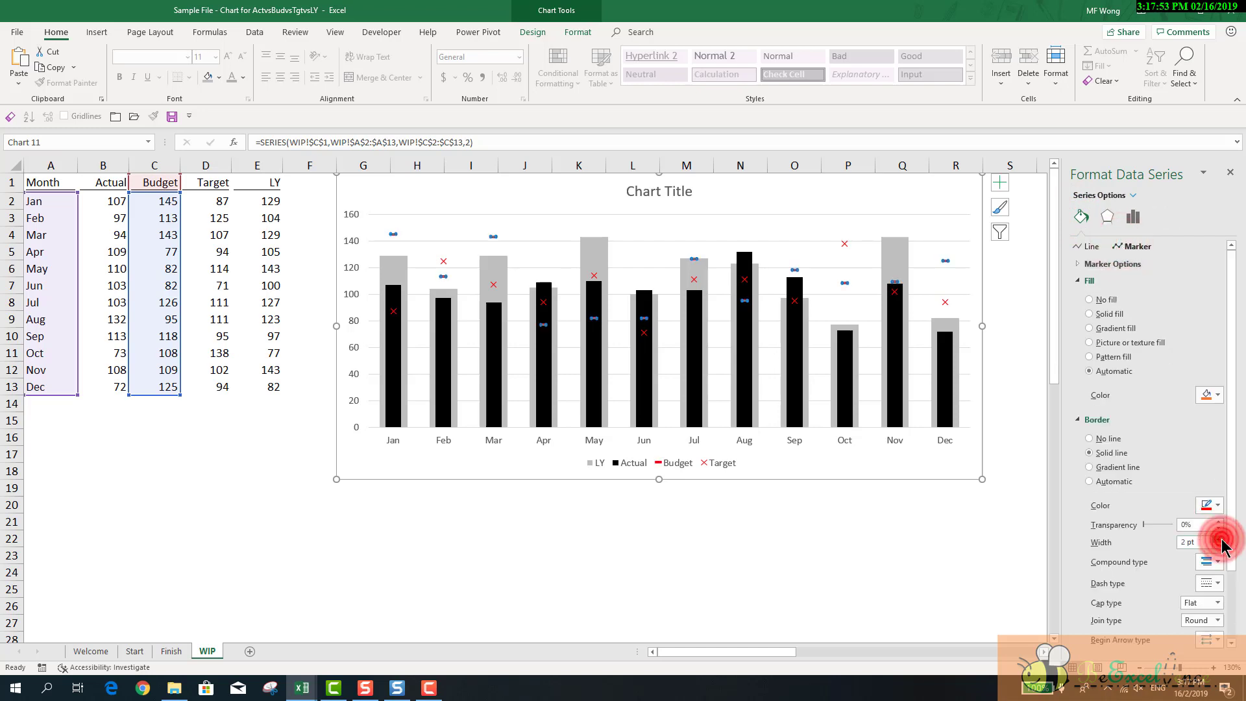
left_click(1218, 539)
left_click(1218, 538)
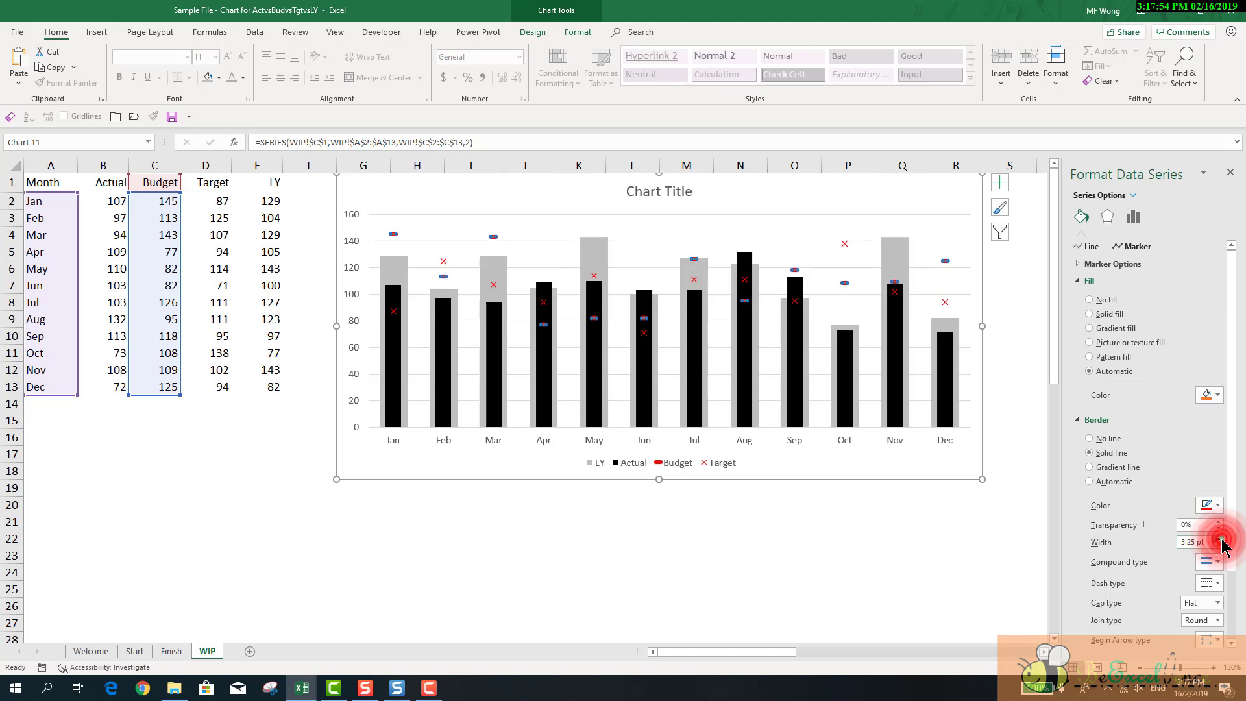
Raise the Budget marker size to 16 so each marker spans its month as a wide dash.
left_click(920, 573)
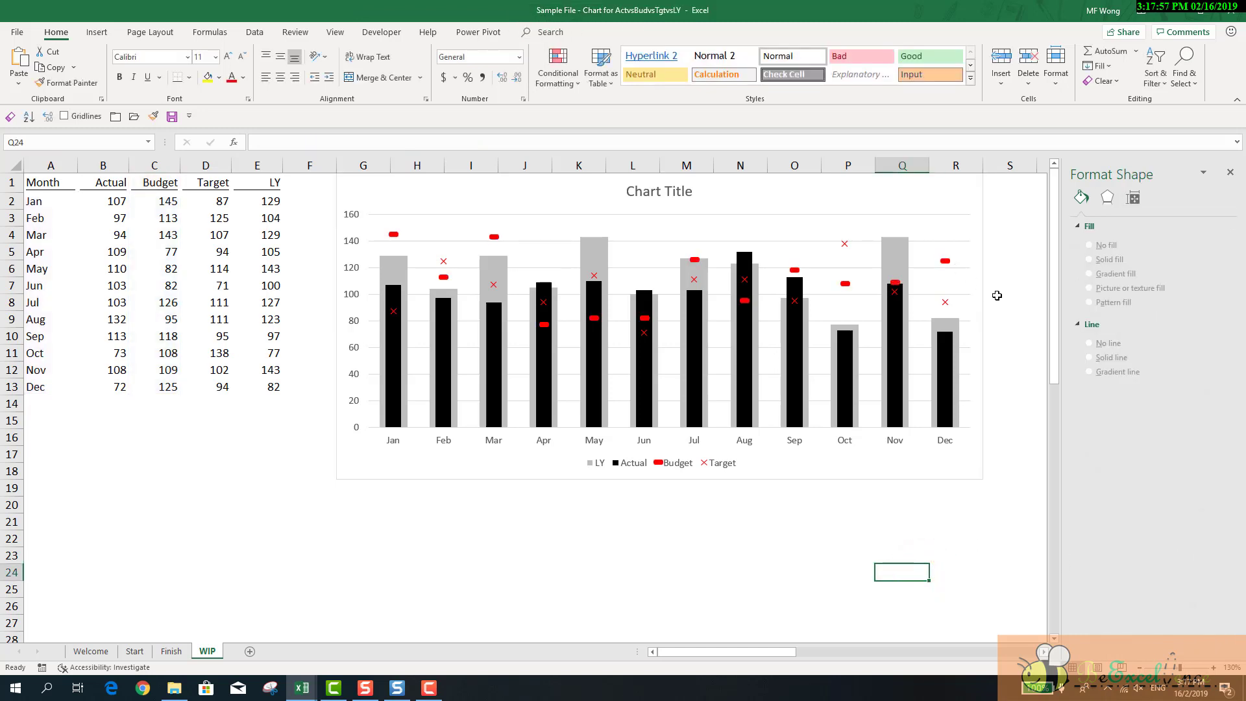
left_click(1013, 310)
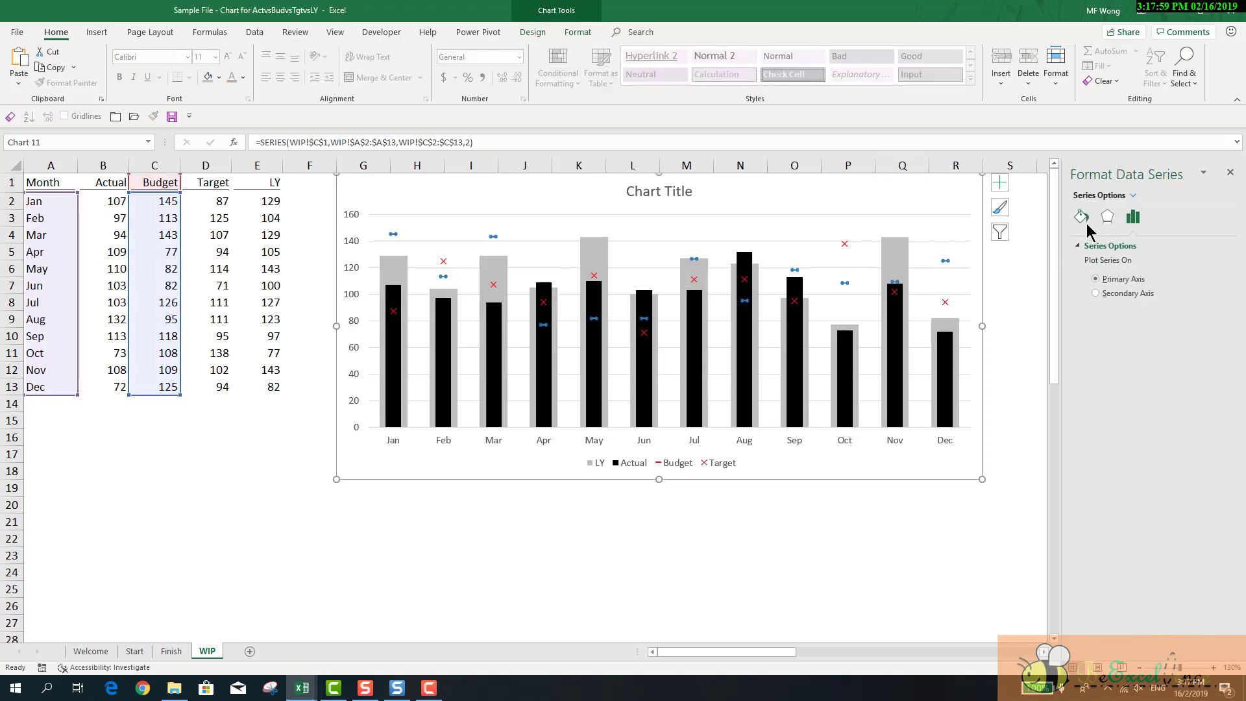
left_click(1082, 219)
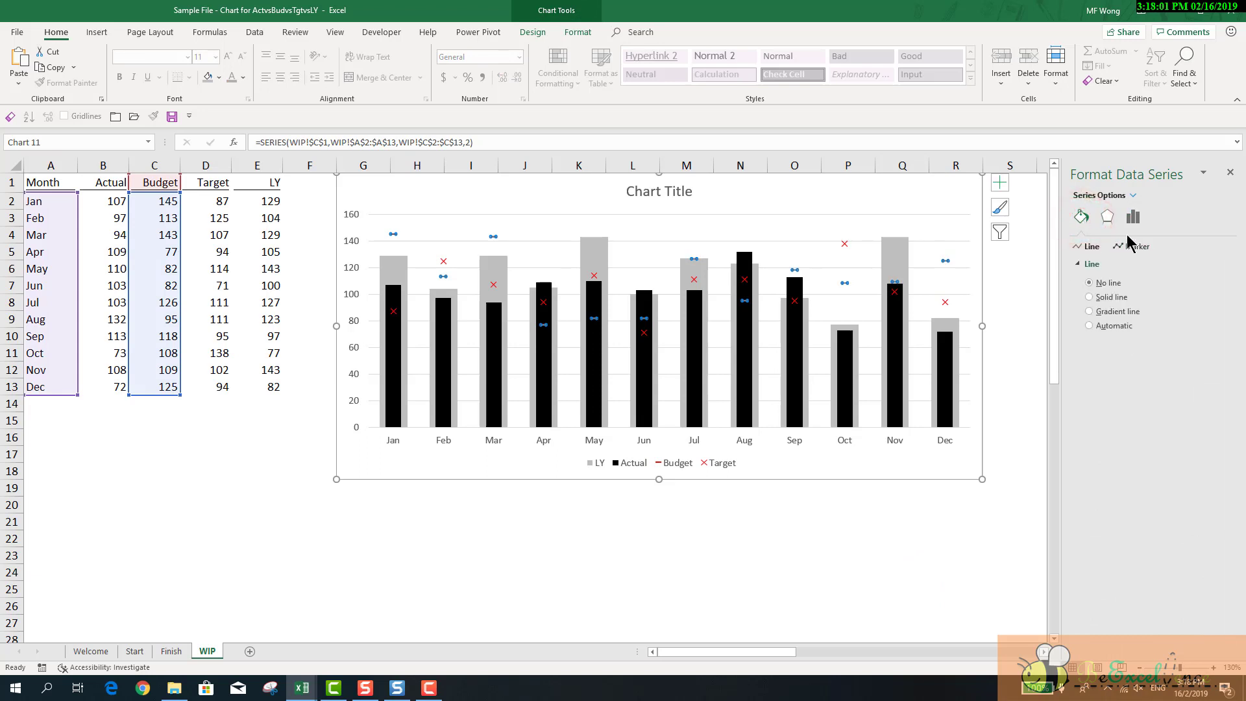
left_click(1136, 248)
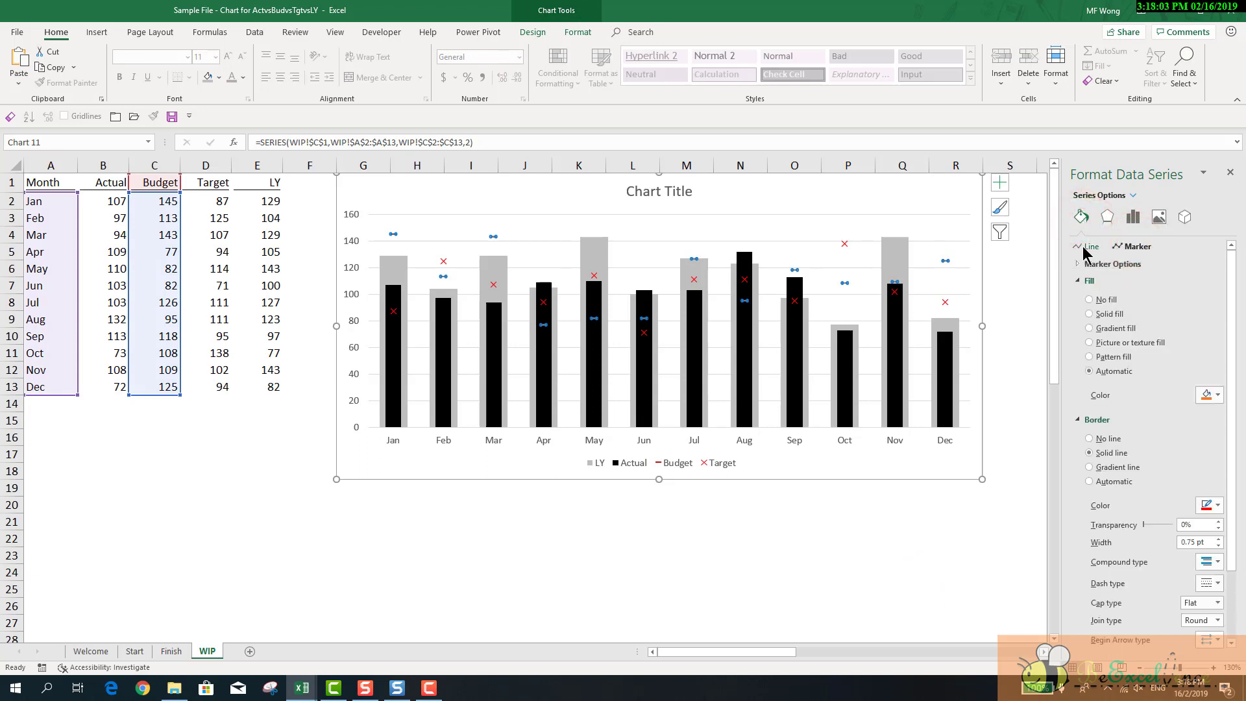
left_click(1078, 263)
left_click(1156, 342)
left_click(1156, 342)
left_click(1156, 342)
left_click(1156, 342)
left_click(1156, 342)
left_click(997, 498)
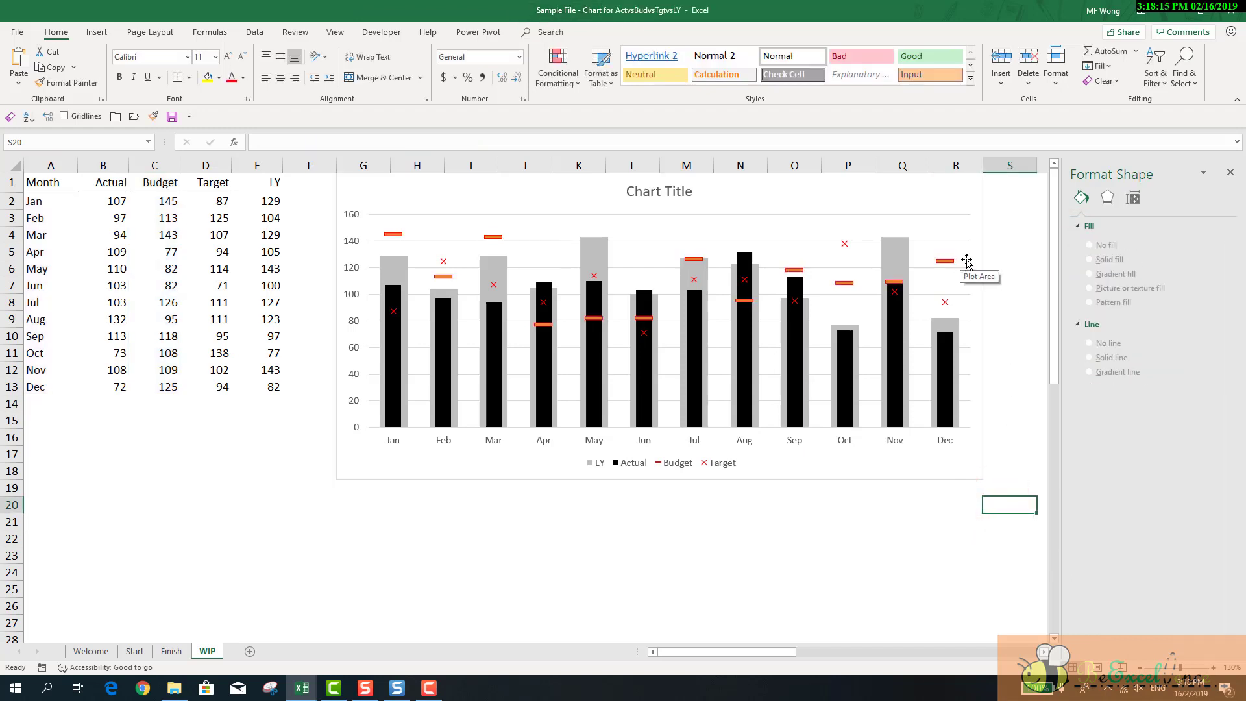
Draw a short horizontal straight-line shape on the sheet beside the chart in column S.
left_click(967, 261)
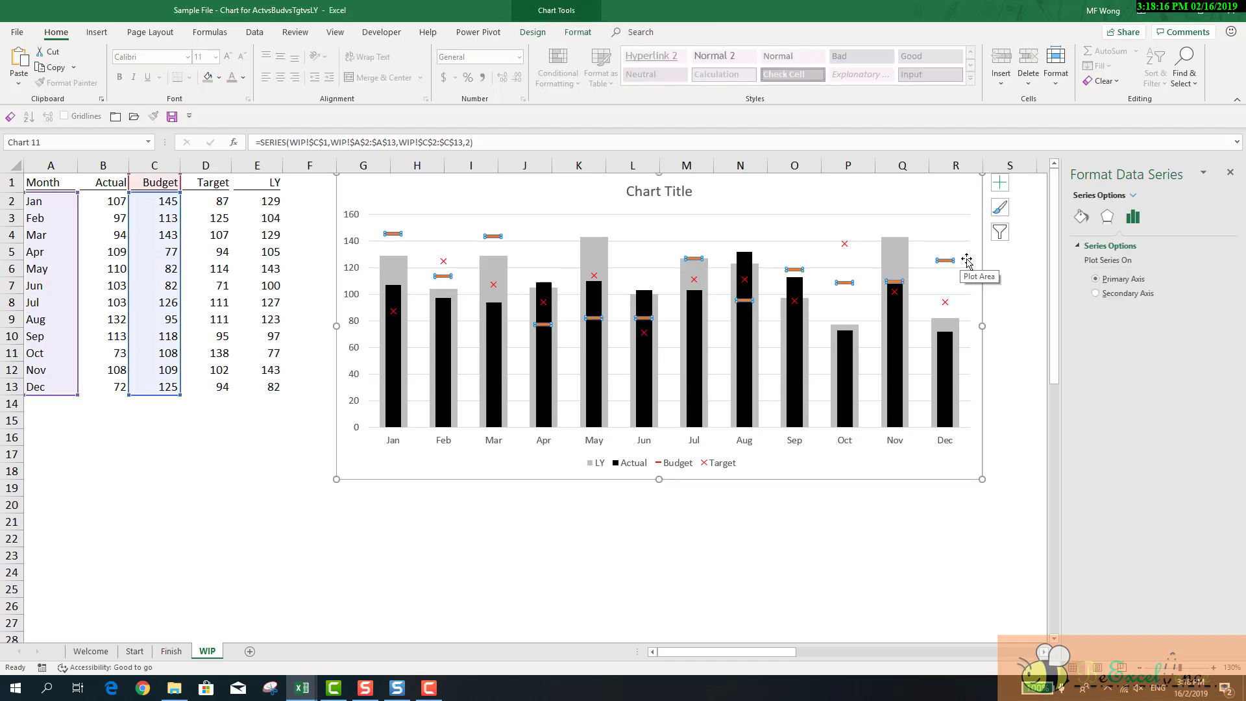
left_click(1019, 280)
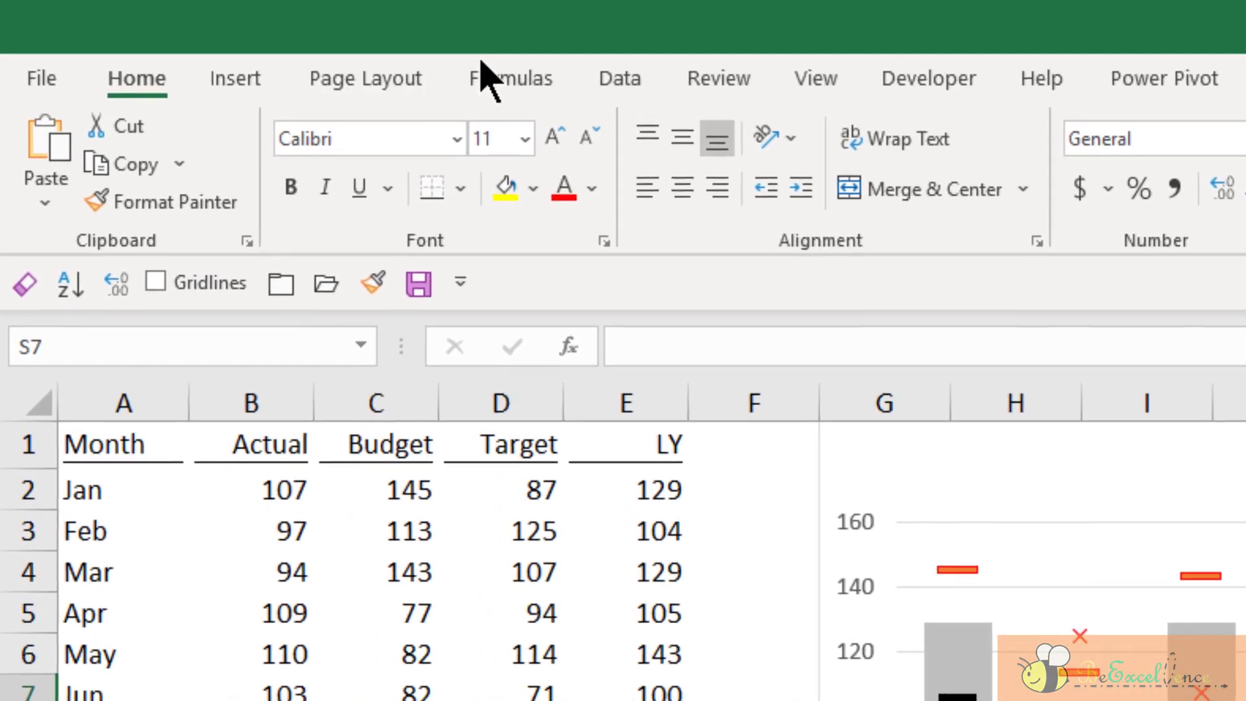
left_click(238, 79)
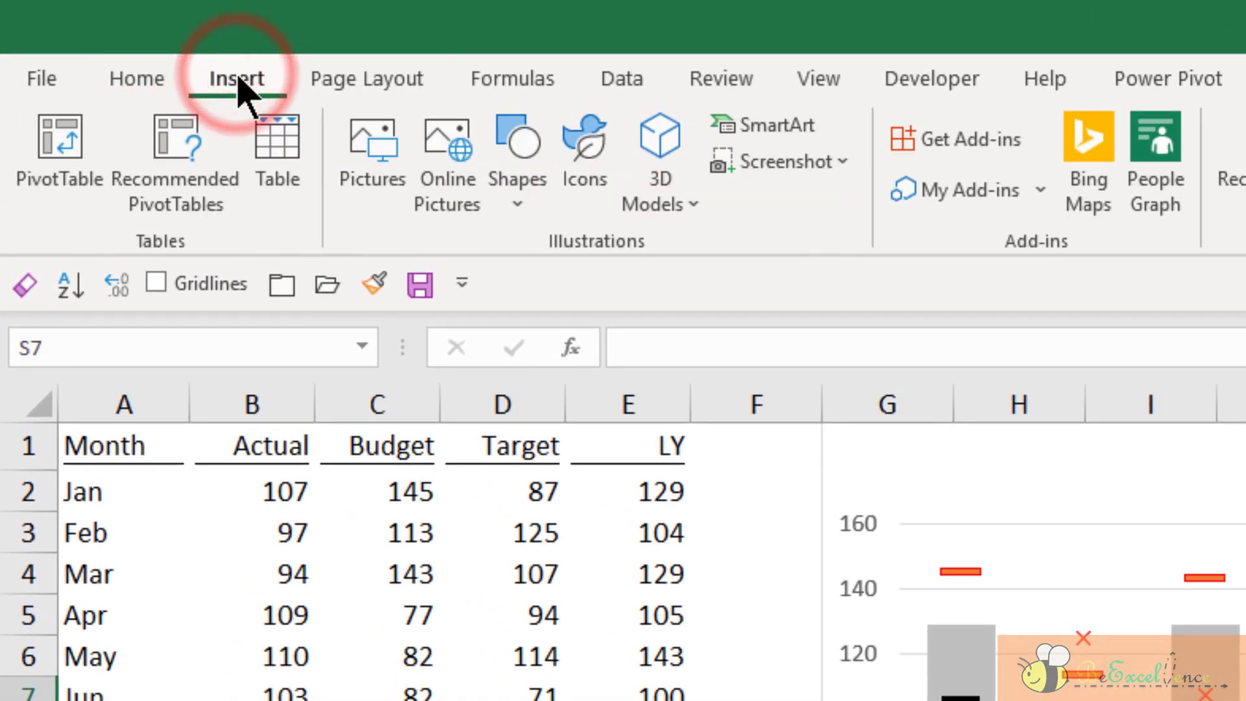
left_click(517, 195)
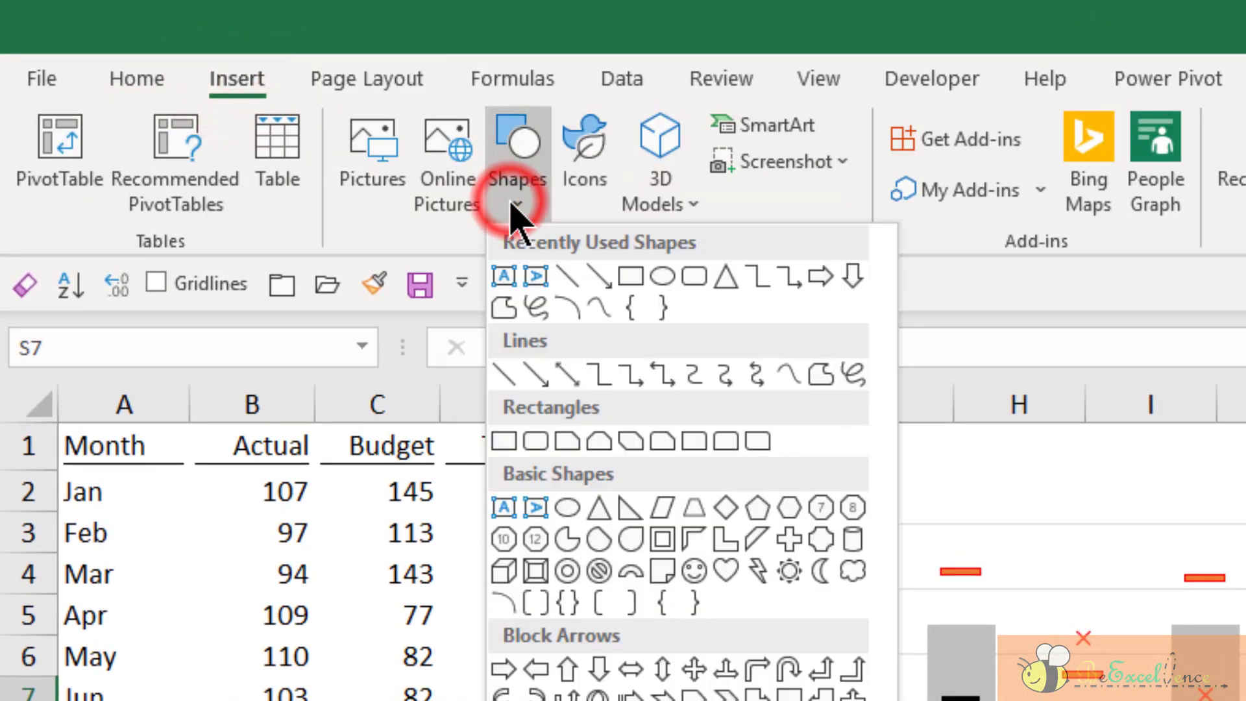
left_click(574, 284)
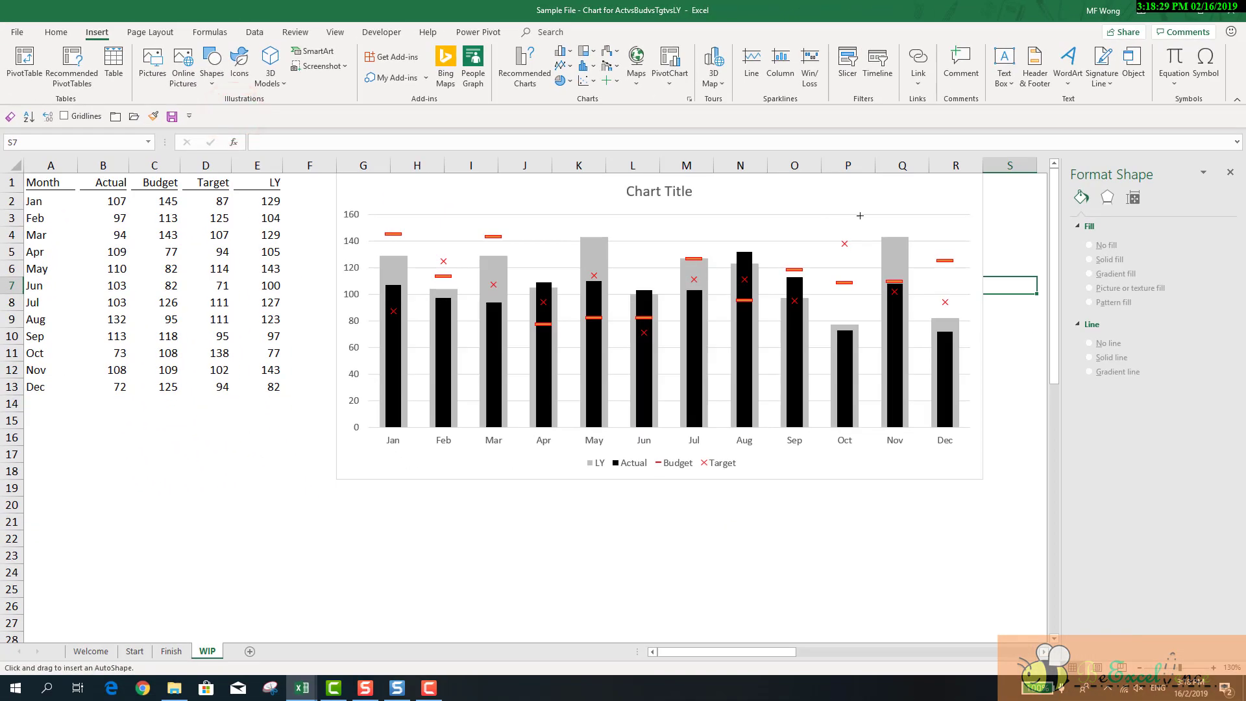
left_click_drag(999, 205, 1038, 205)
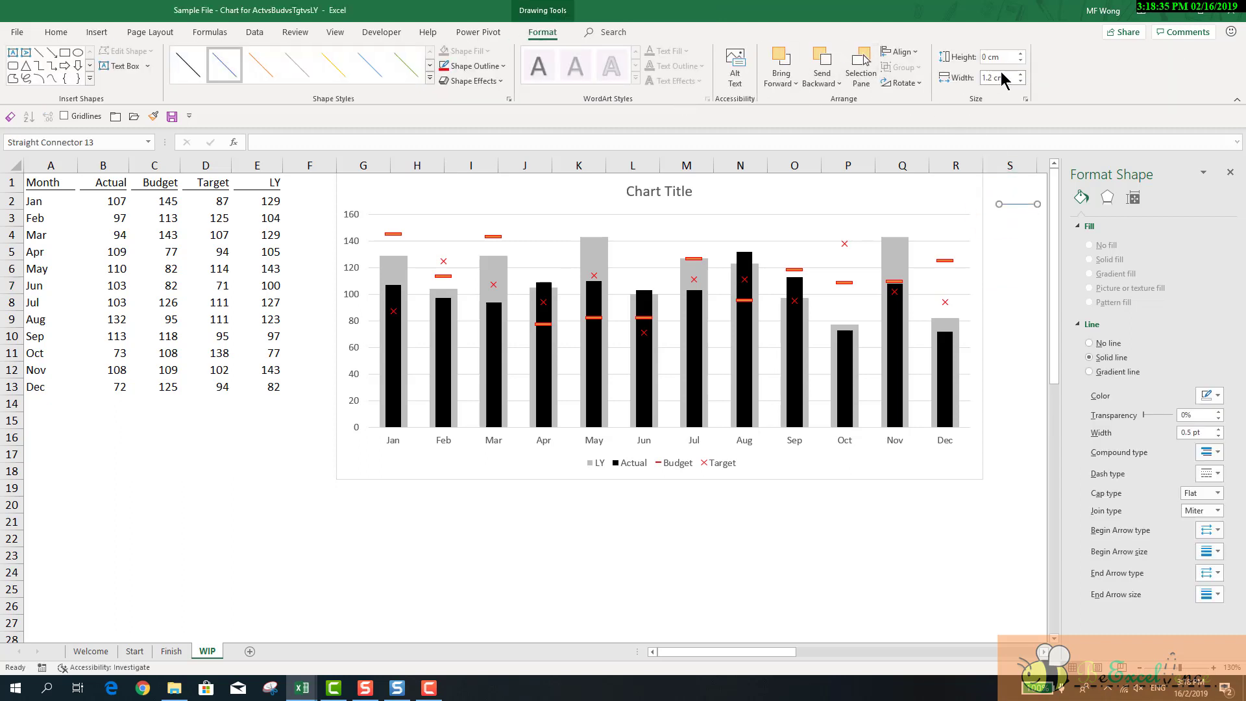
Make the line red and 1 pt, check its length on the Dec column, then set it aside.
left_click(474, 66)
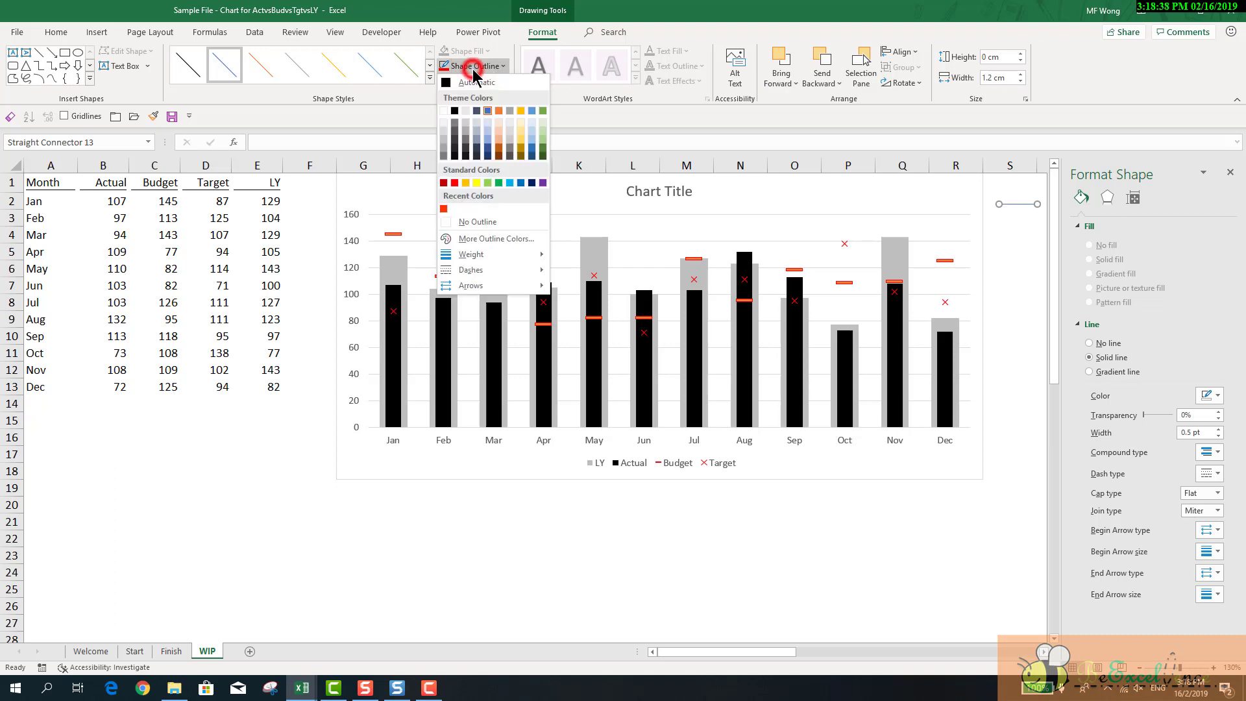
left_click(455, 185)
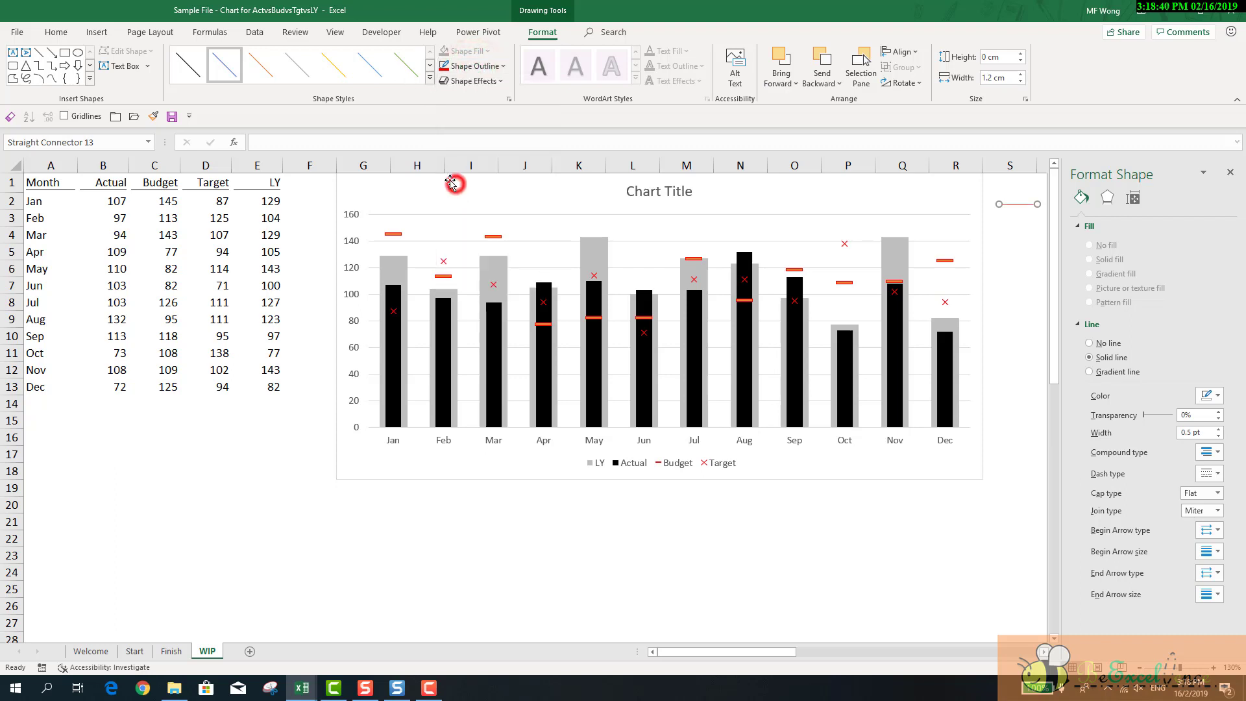
left_click(427, 78)
left_click(259, 130)
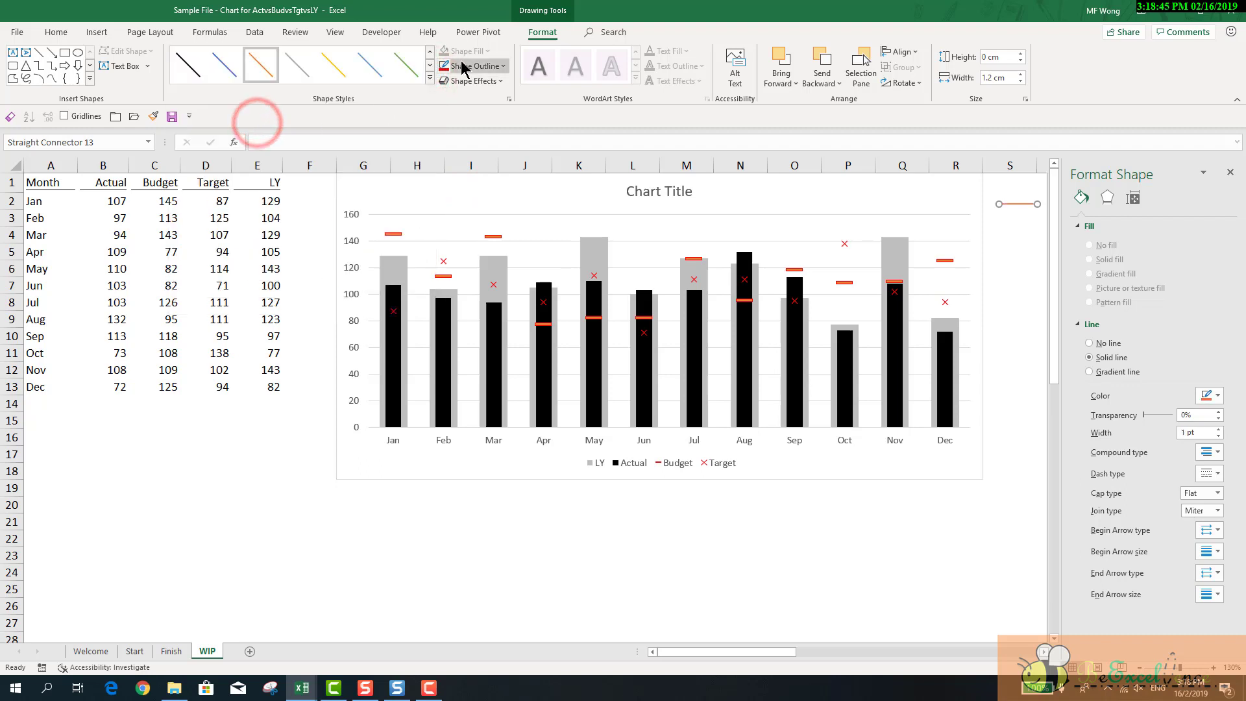
left_click(463, 66)
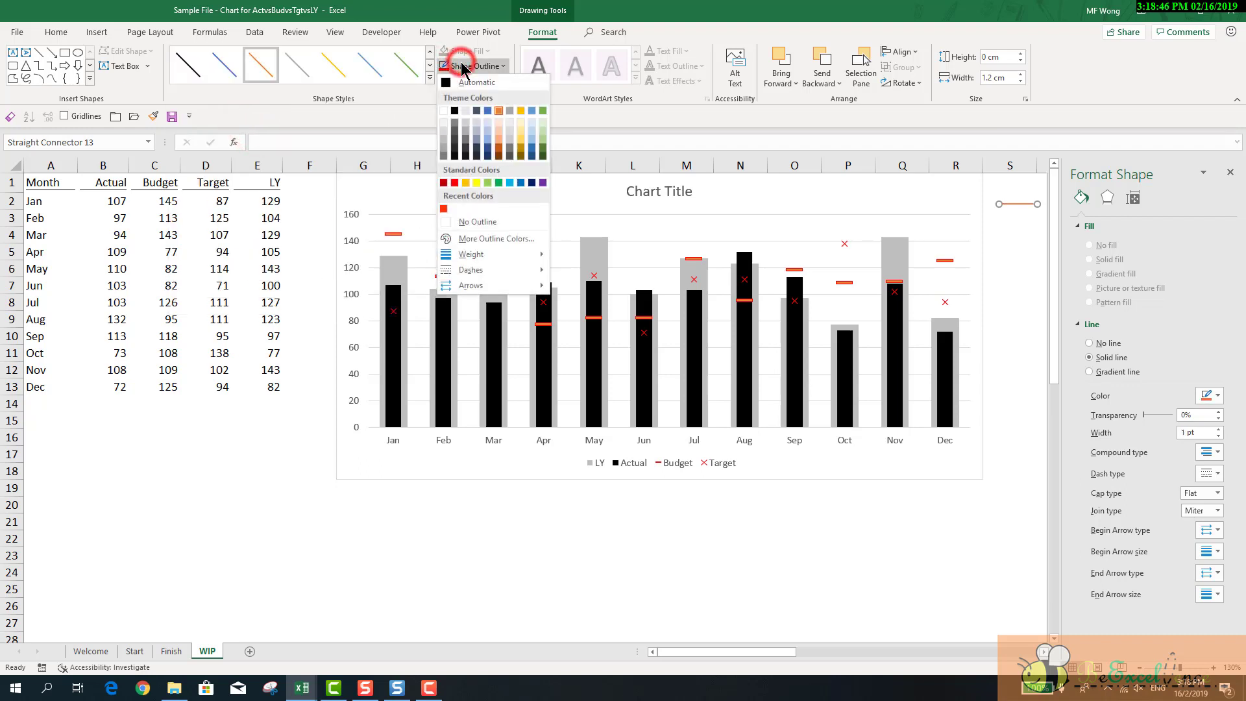
left_click(455, 183)
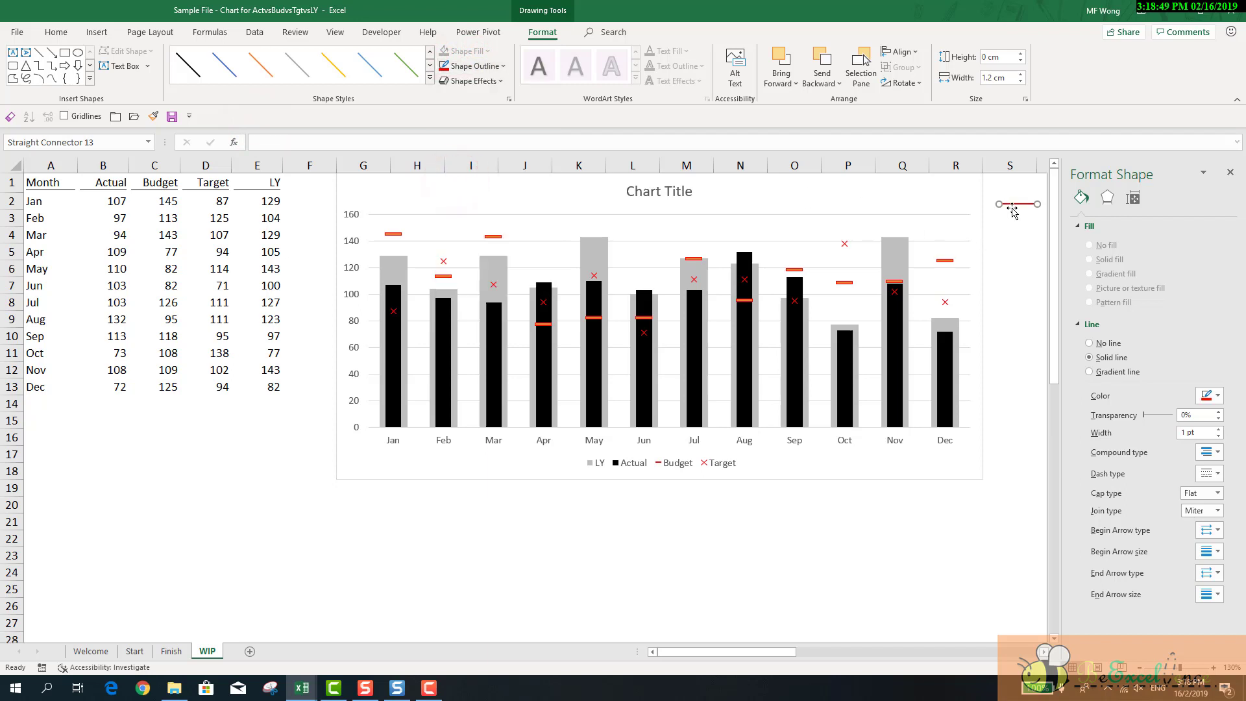
left_click_drag(1019, 204, 948, 314)
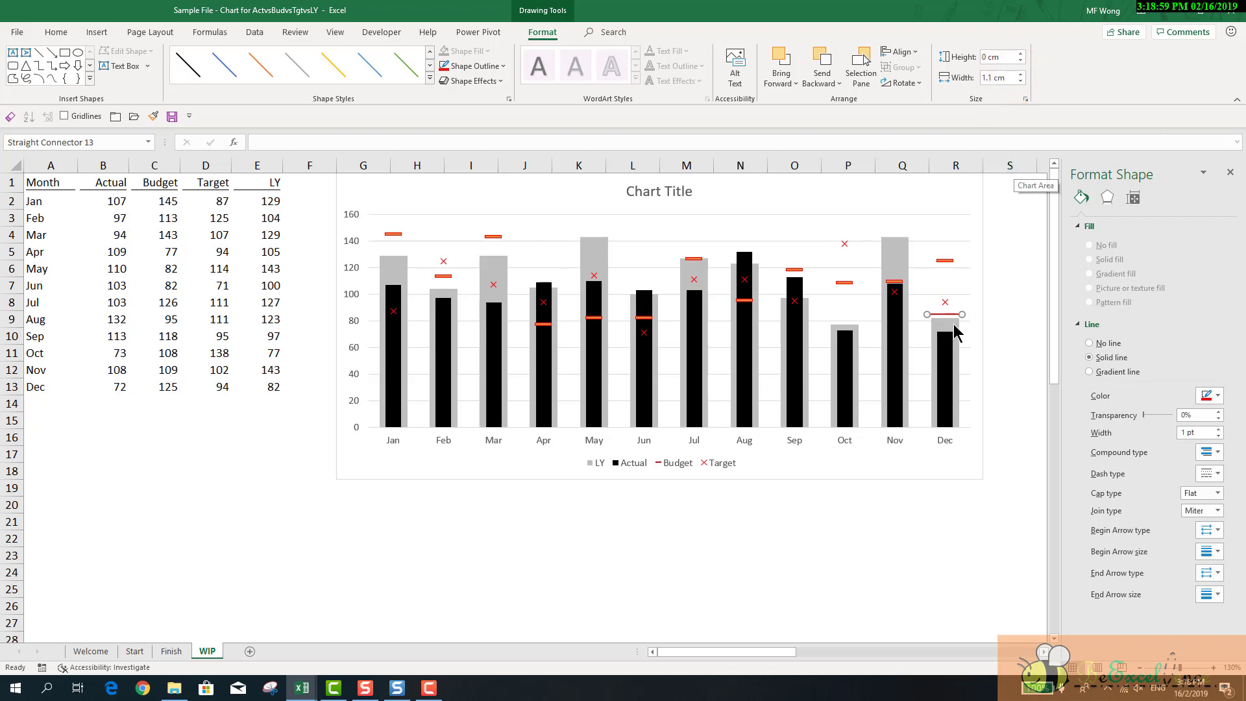
left_click_drag(964, 310, 1018, 255)
Copy the red line and paste it onto the Budget series as its markers.
key("ctrl+c")
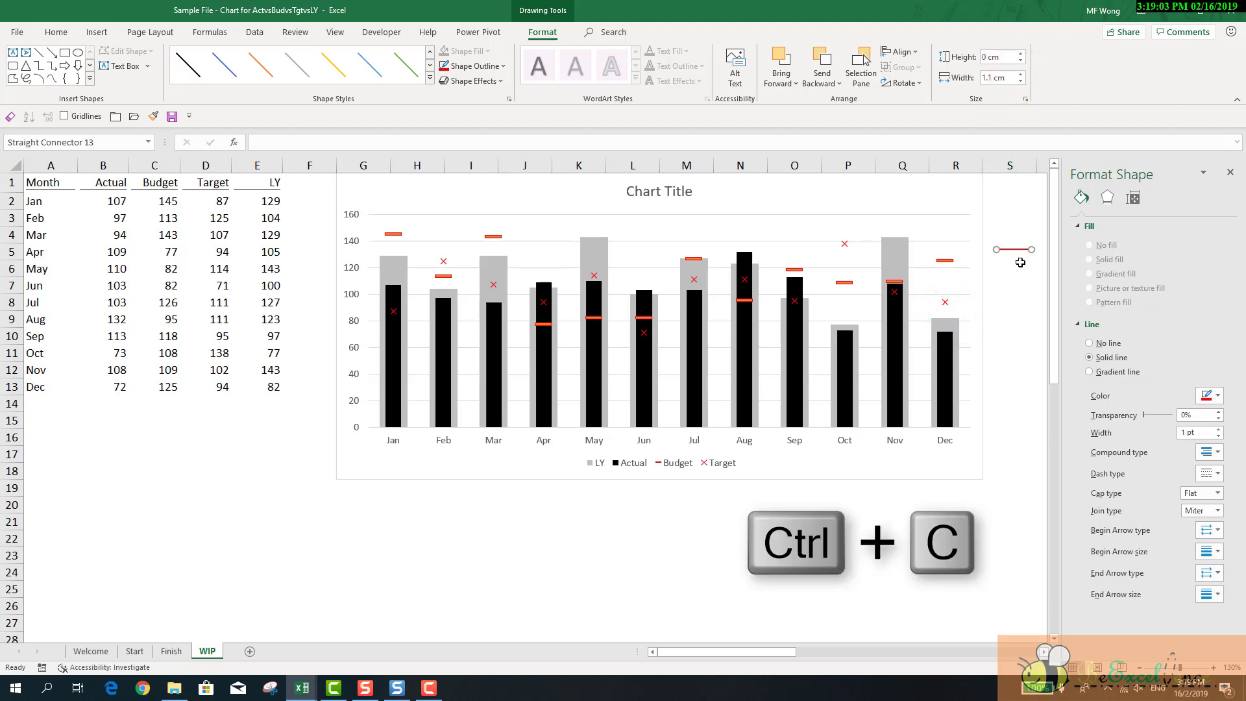
left_click(948, 267)
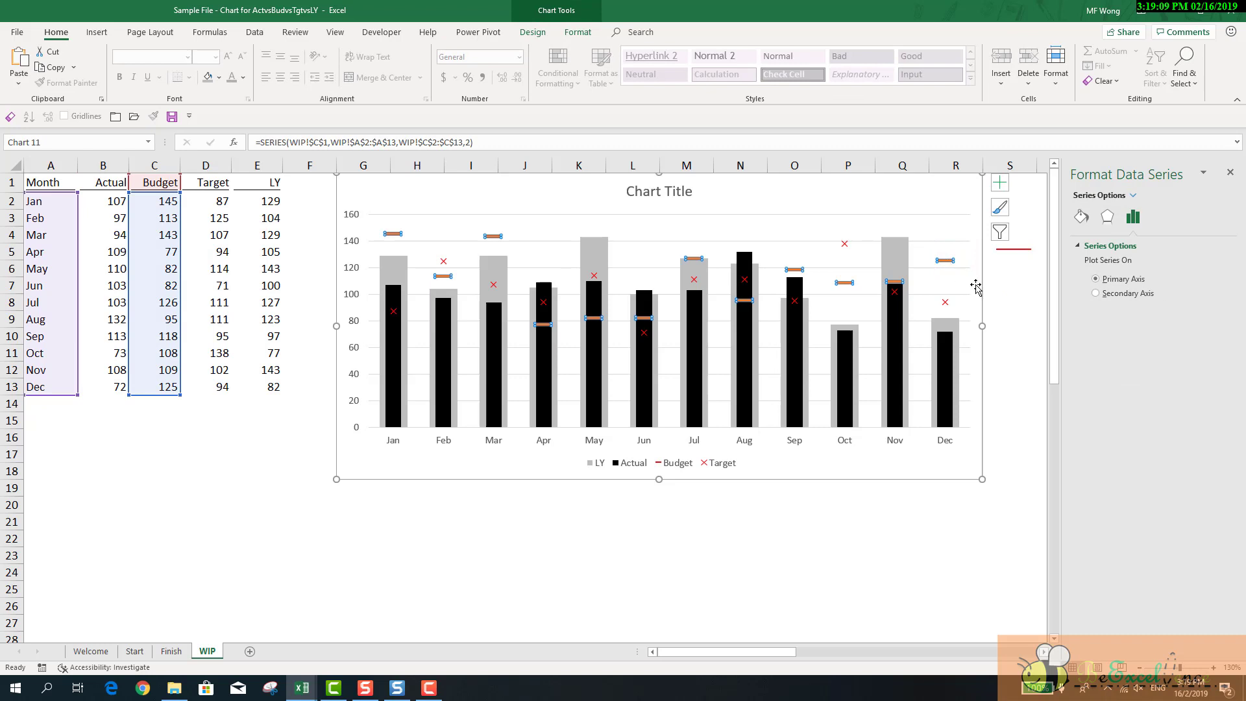
key("ctrl+v")
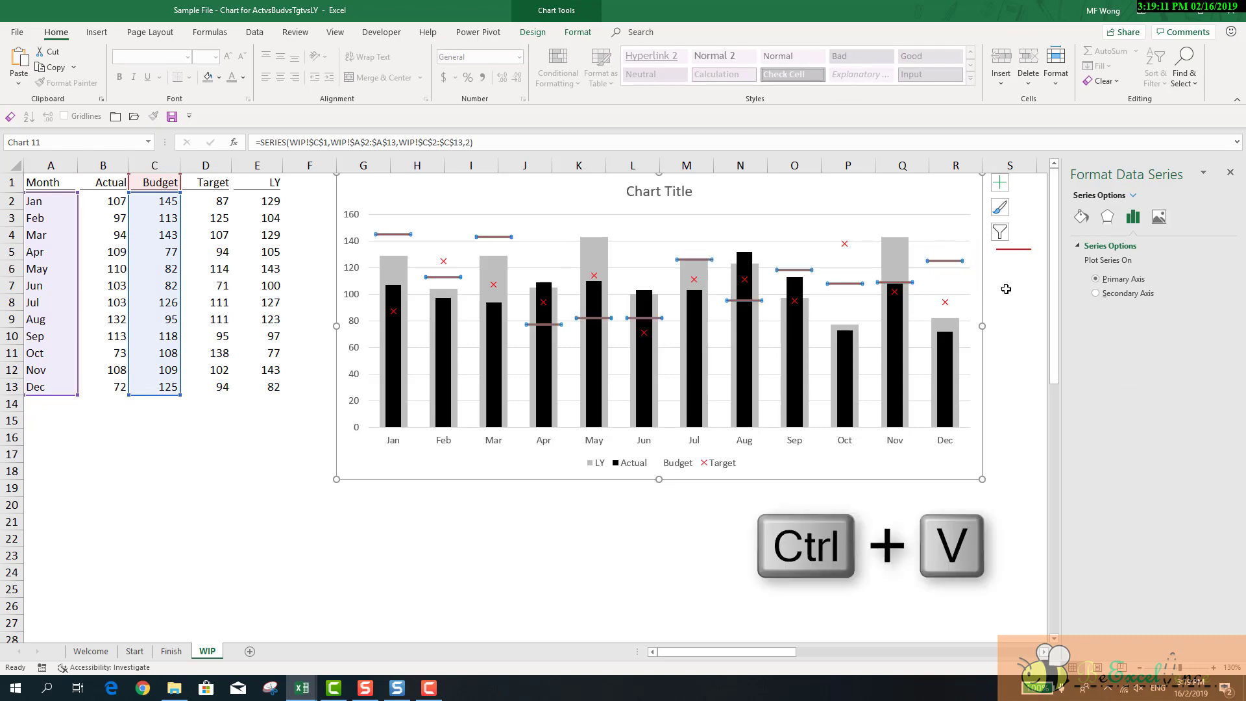
left_click(1006, 289)
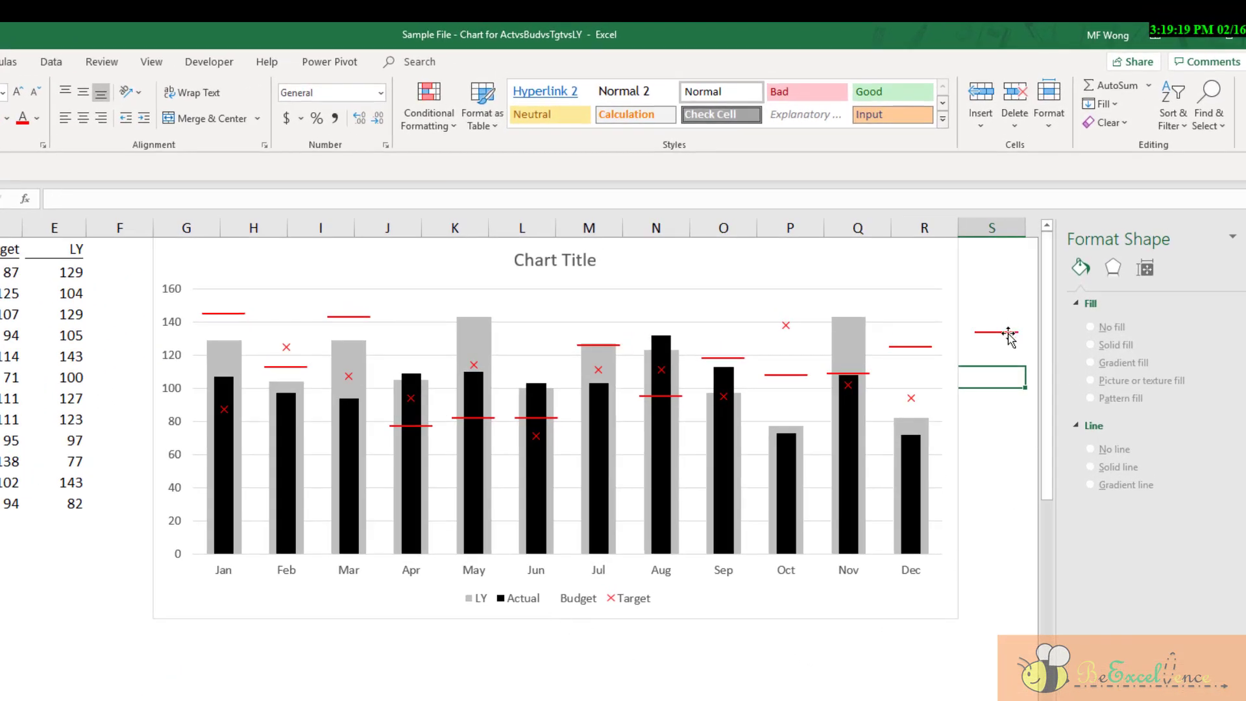
Move the red line next to Budget in the legend and shorten it to a small key dash.
mouse_move(1008, 334)
left_mouse_down()
mouse_move(787, 523)
mouse_move(578, 597)
left_mouse_up()
left_click(419, 60)
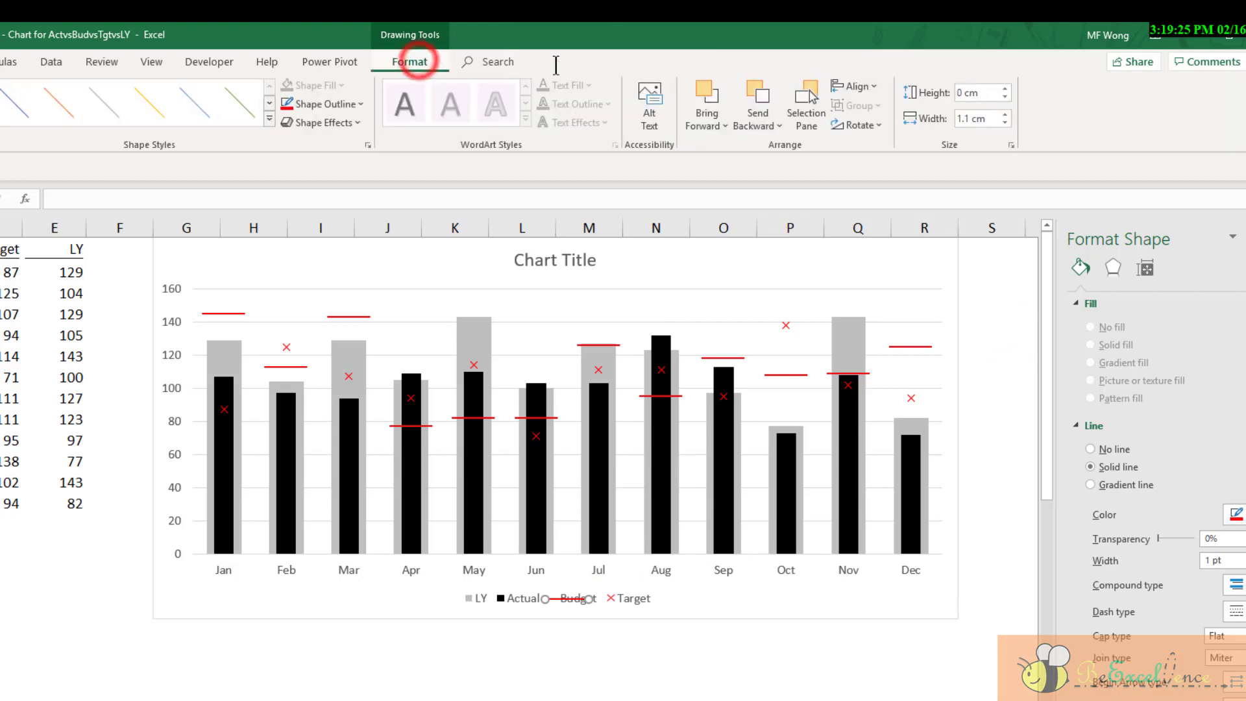
left_click(1004, 122)
left_click(1004, 122)
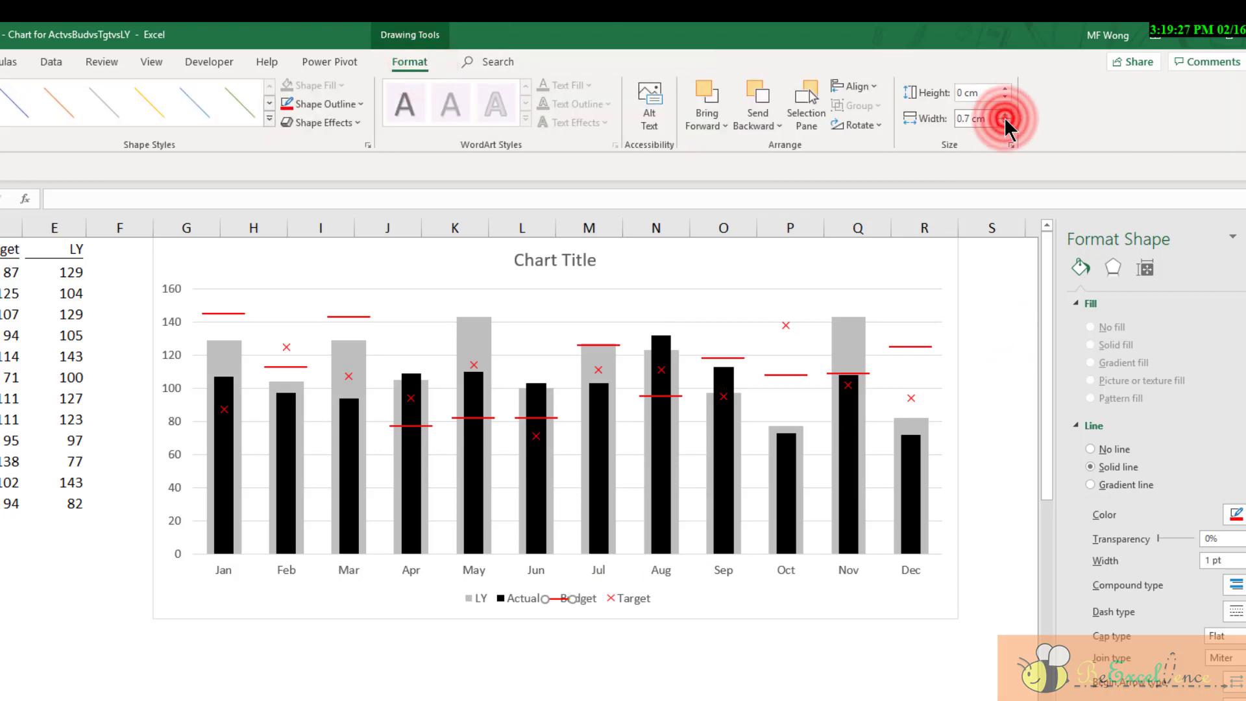
left_click(956, 685)
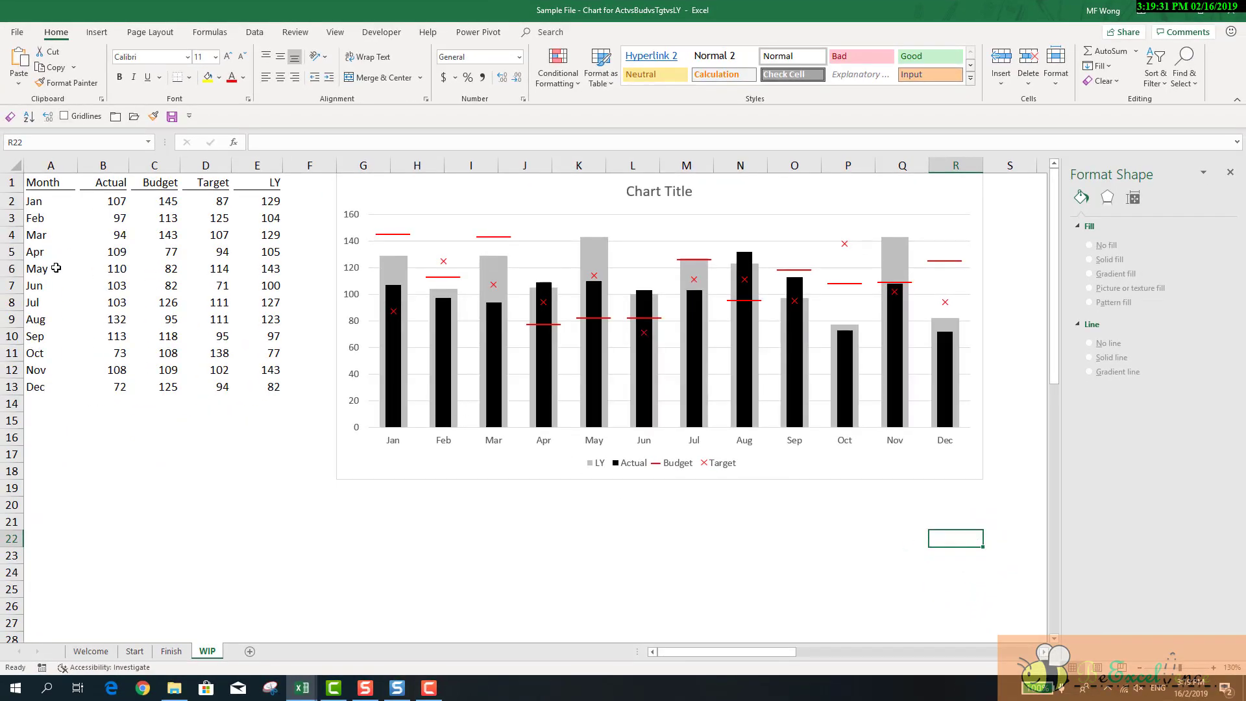